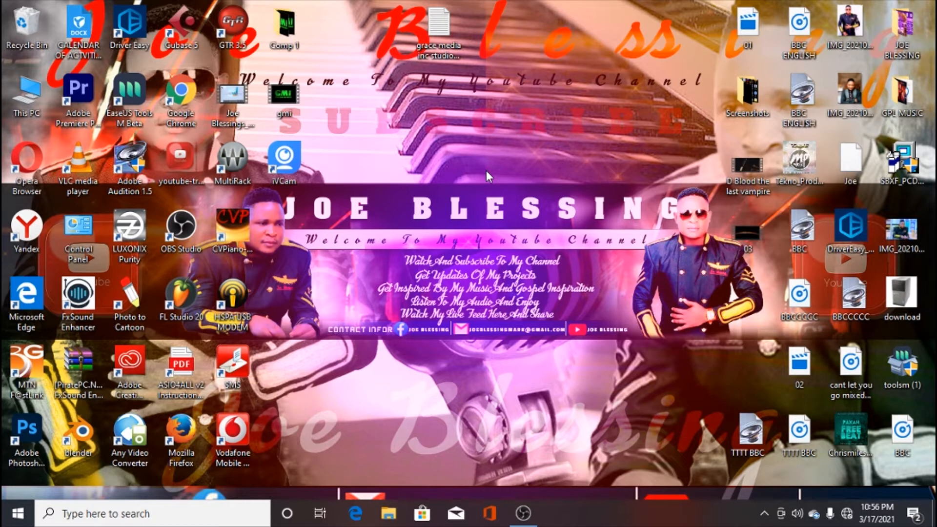
- Launch Adobe After Effects 2020 and start a new project
right_click(443, 132)
click(464, 169)
click(18, 513)
scroll(90, 434, down, 1)
click(113, 260)
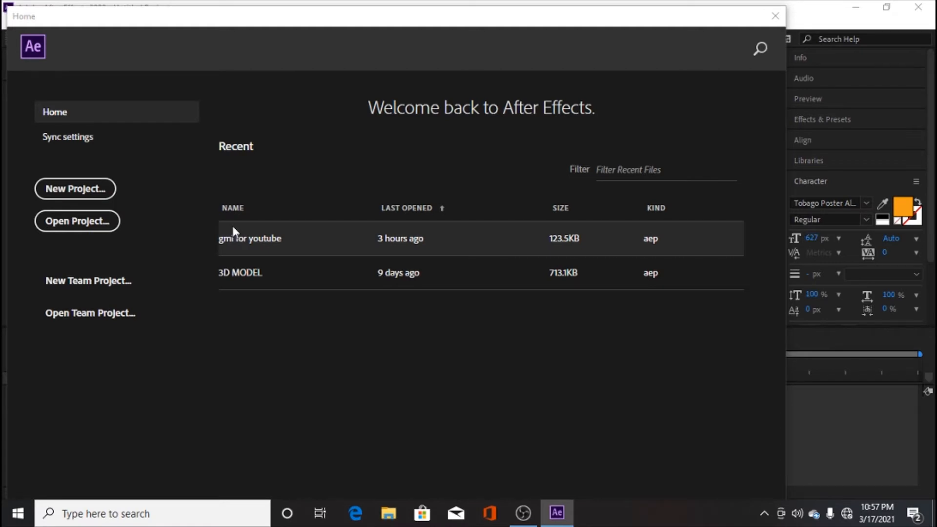
drag(264, 22, 319, 27)
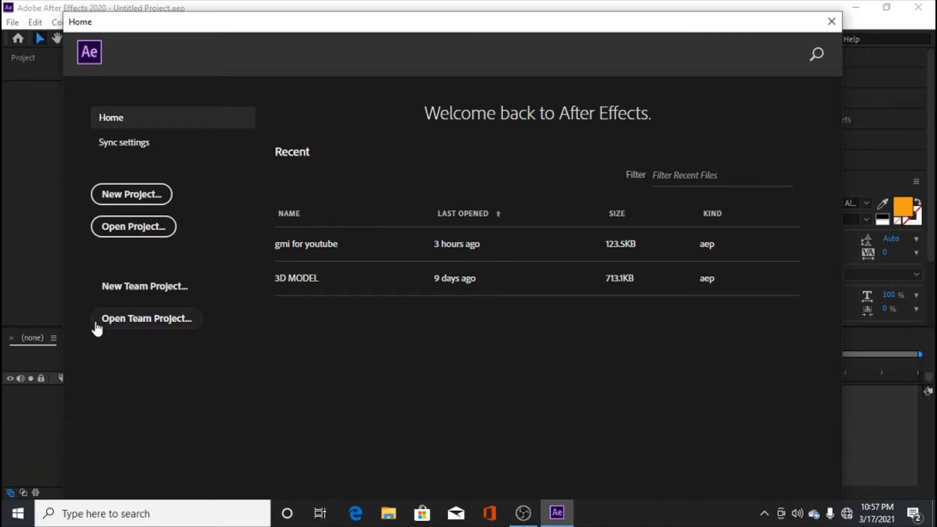
click(115, 195)
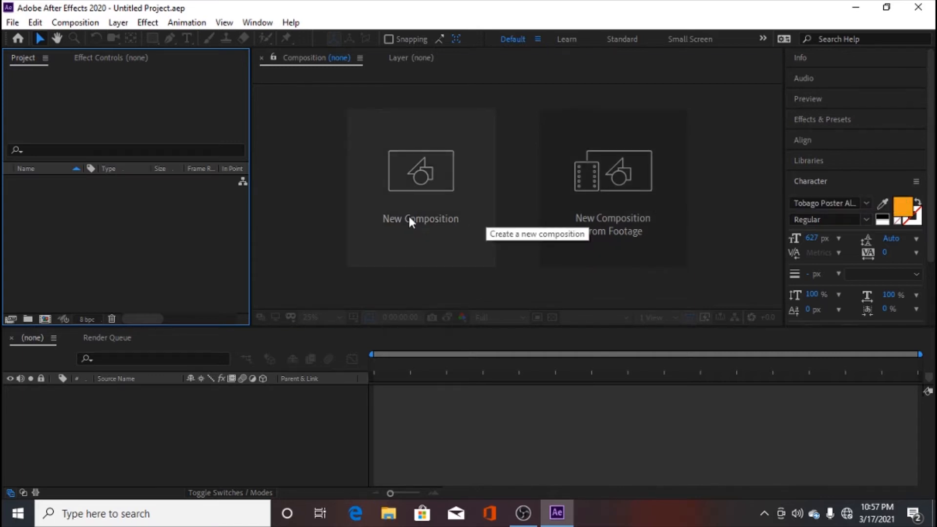
- Create a composition named 3D TEXT with the HDTV 1080 29.97 preset and a 30-second duration
click(409, 218)
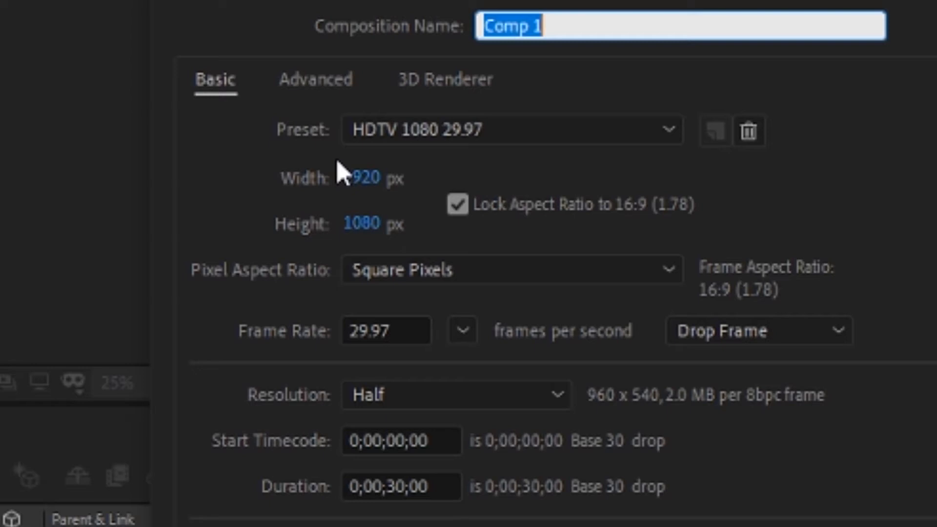
text(3D TEXT)
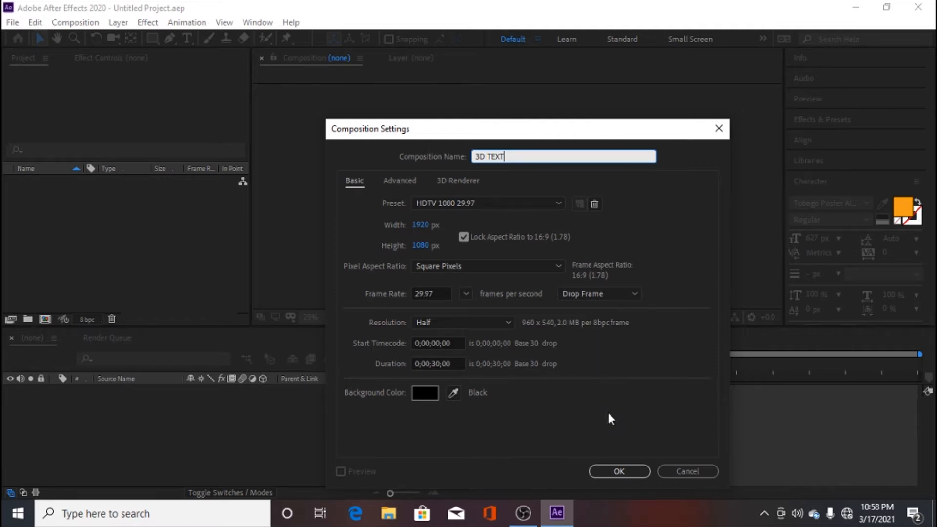
click(617, 471)
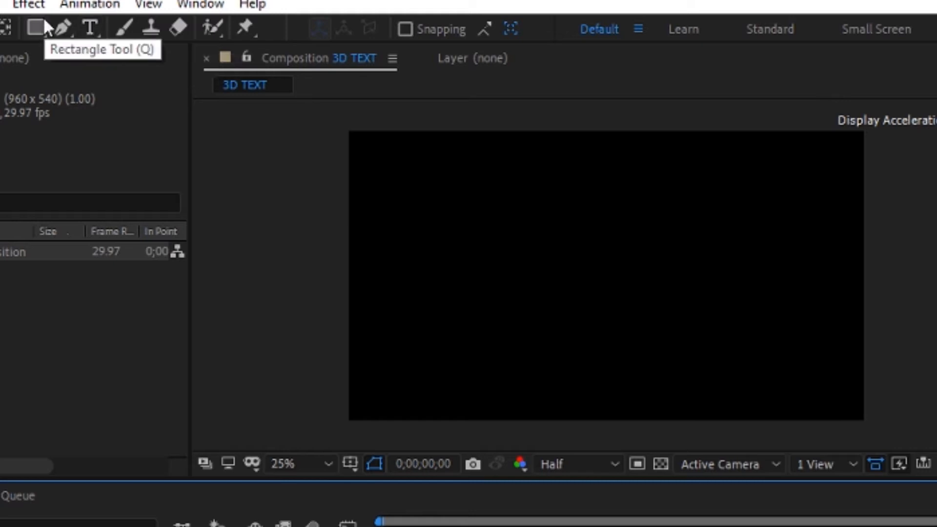
click(4, 5)
mouse_move(2, 27)
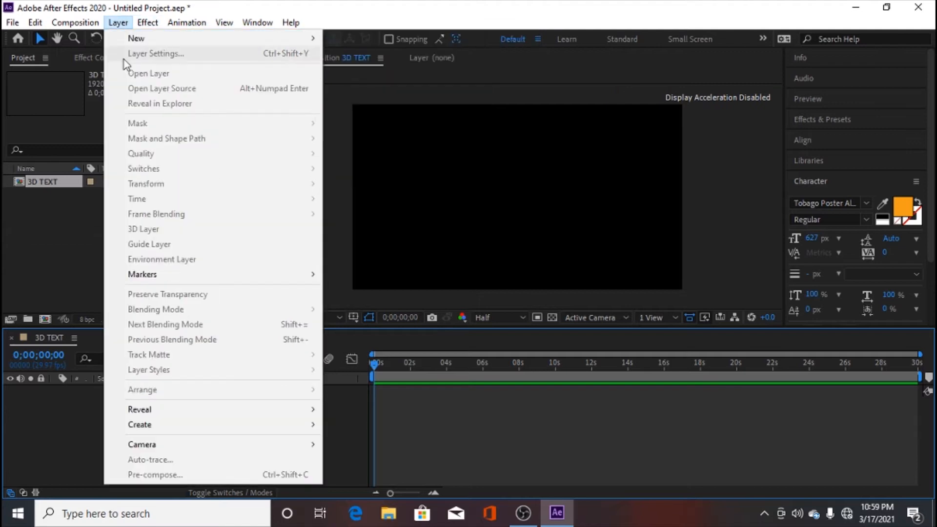
click(68, 256)
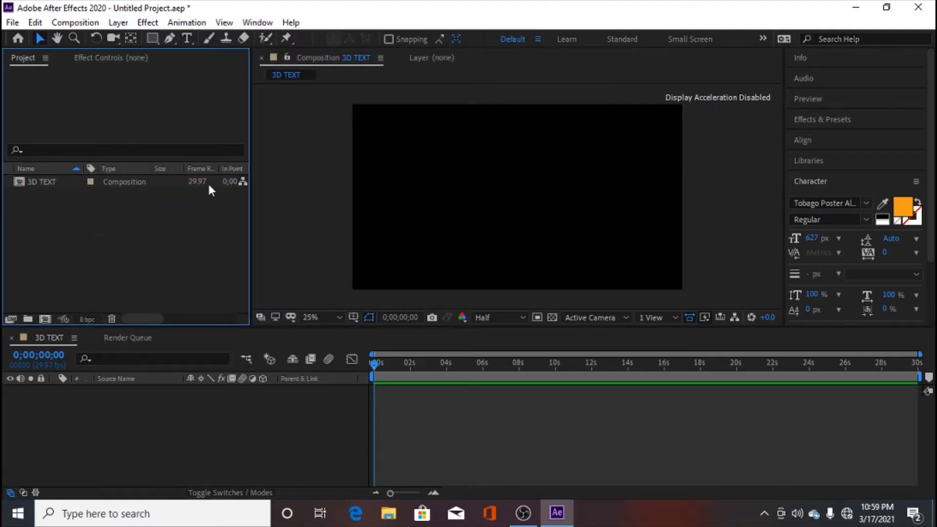
- Add a paragraph text box across most of the composition frame and enter GMI in it
click(186, 38)
drag(379, 141, 643, 261)
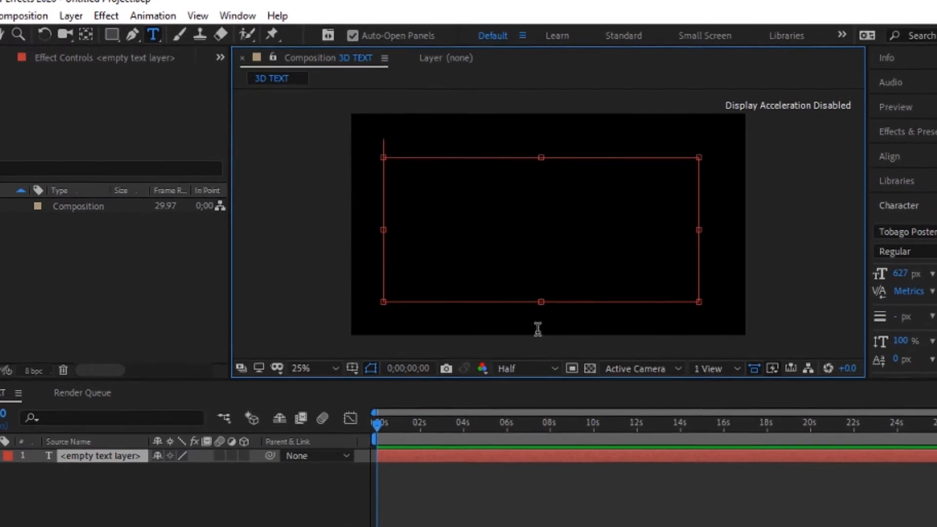
text(G)
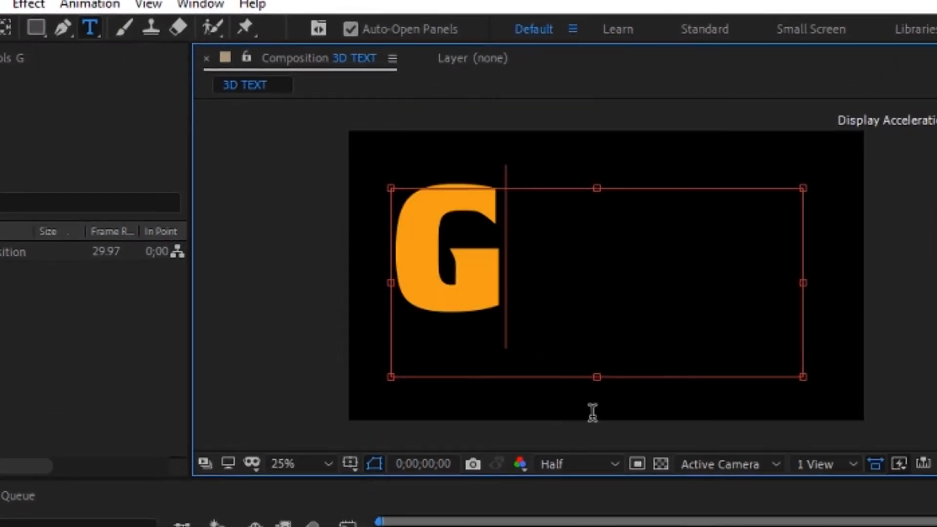
text(M)
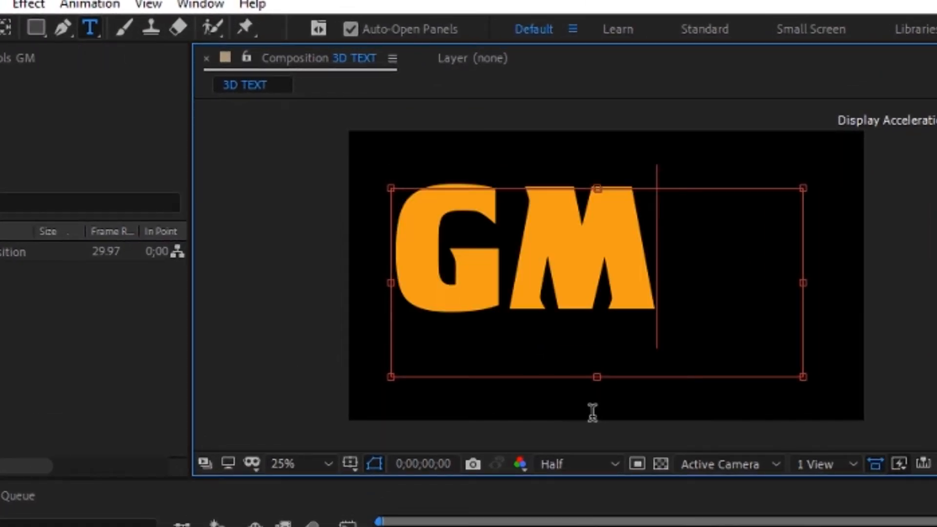
text(I)
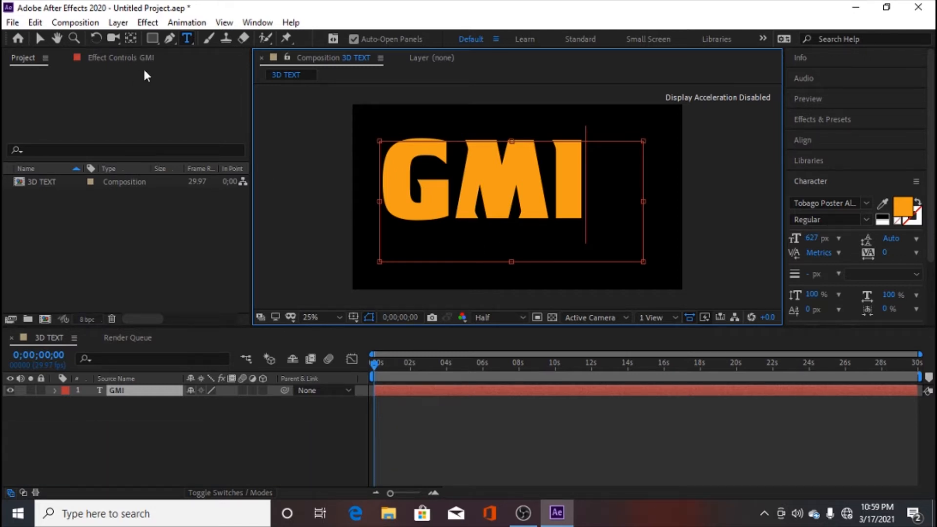
- Reposition the GMI text near the centre of the composition frame
click(38, 39)
click(500, 187)
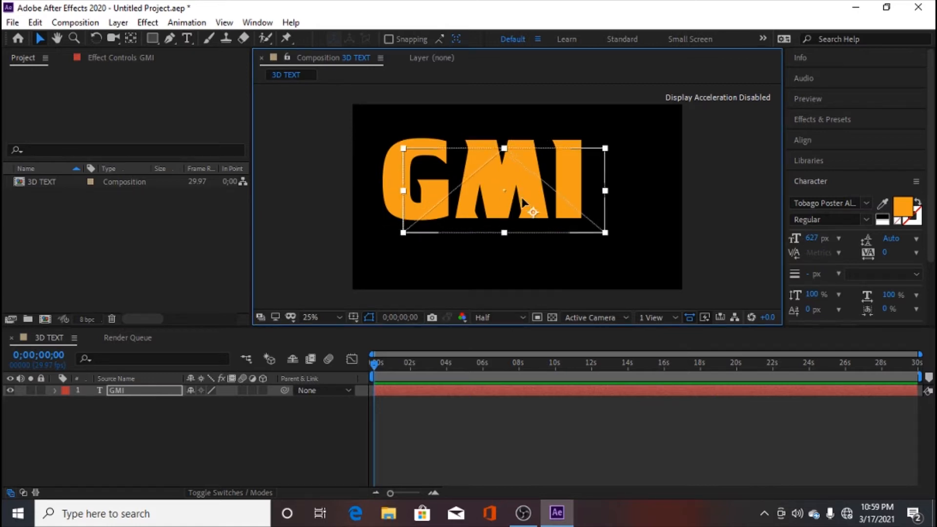
drag(526, 207, 534, 215)
key(Caps_Lock)
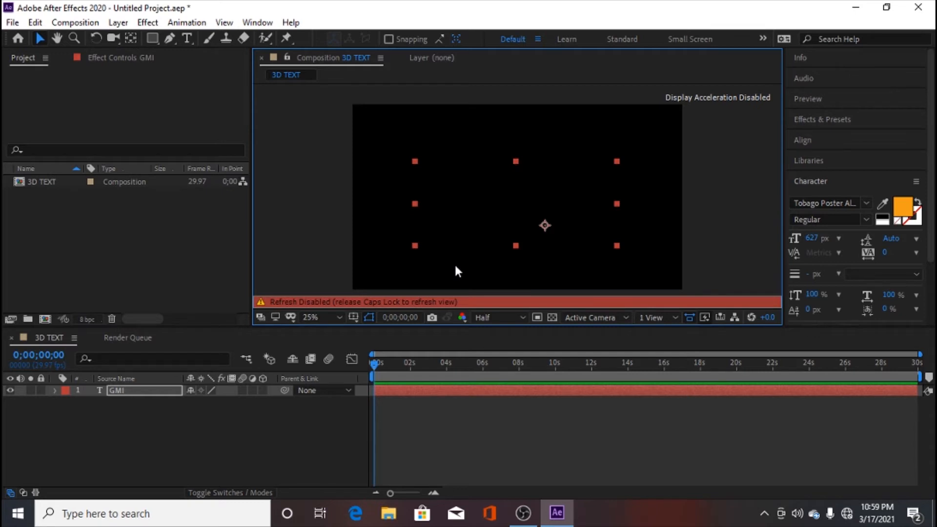
key(Caps_Lock)
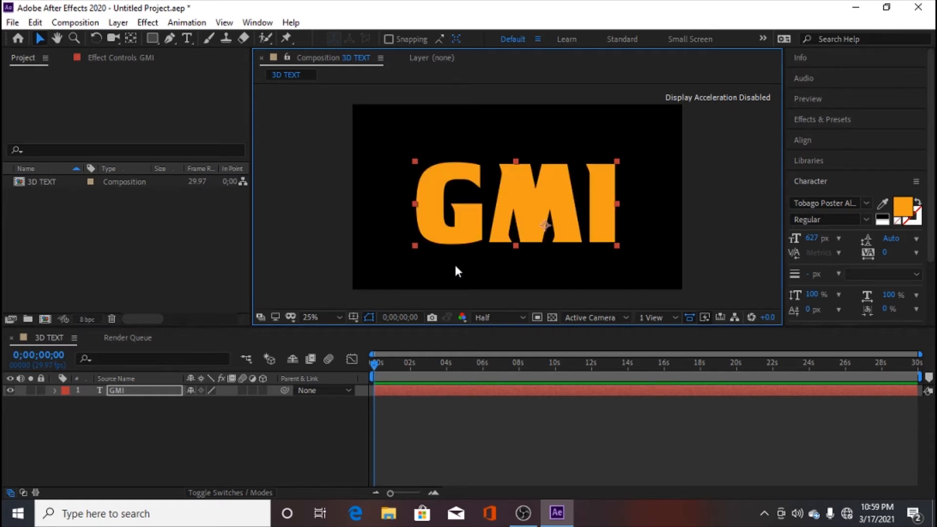
drag(517, 206, 522, 204)
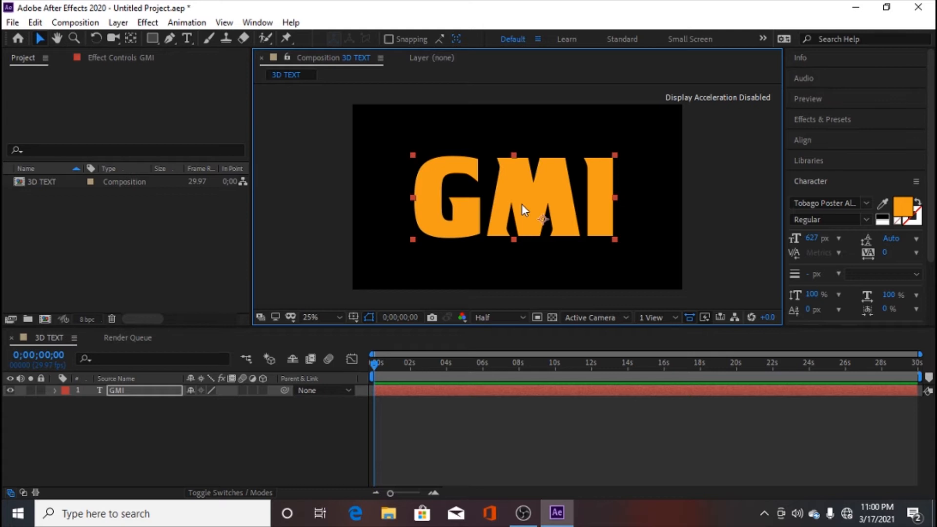
- Make the GMI text layer a 3D layer
click(114, 391)
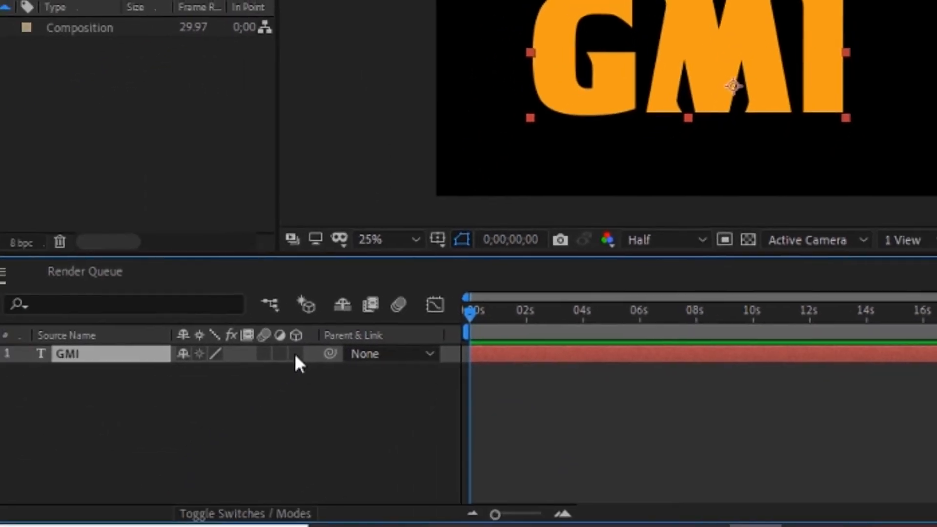
click(296, 353)
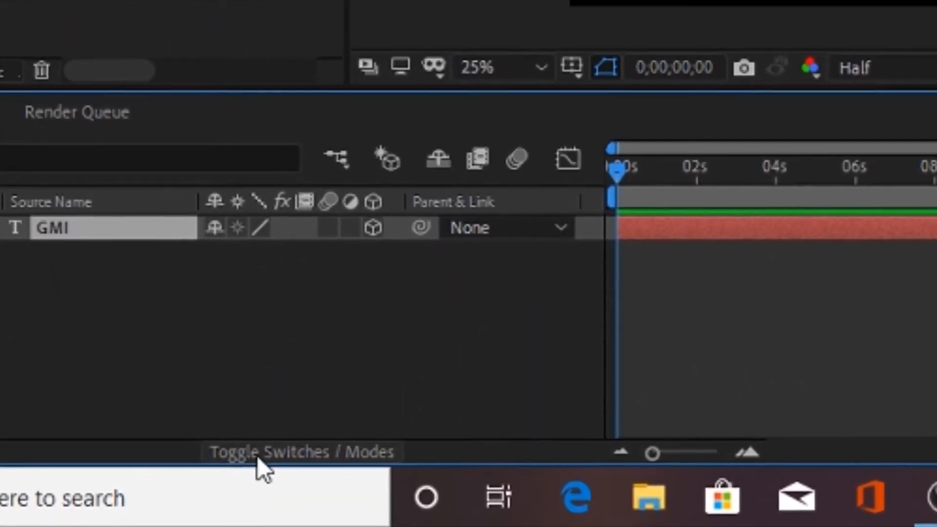
- Toggle the timeline columns back and forth between layer switches and modes
click(292, 444)
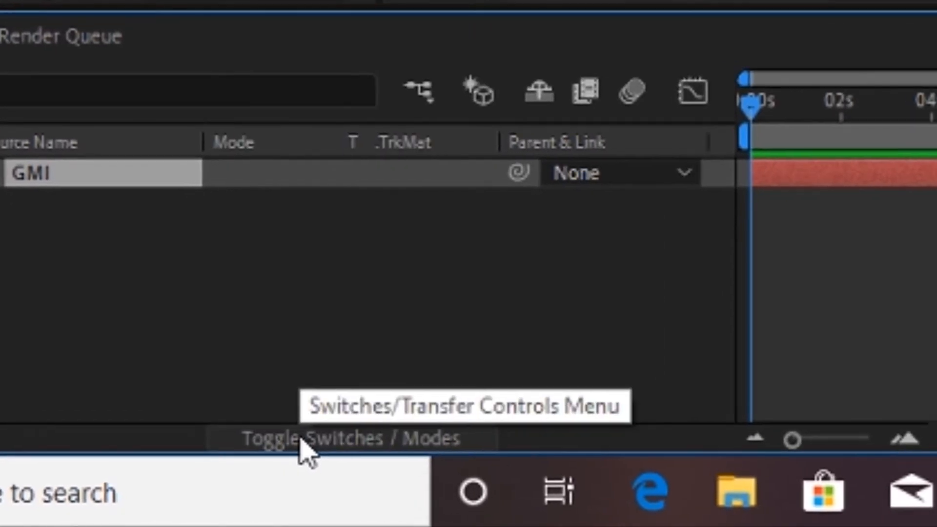
click(302, 441)
click(300, 443)
click(300, 443)
click(300, 443)
click(300, 443)
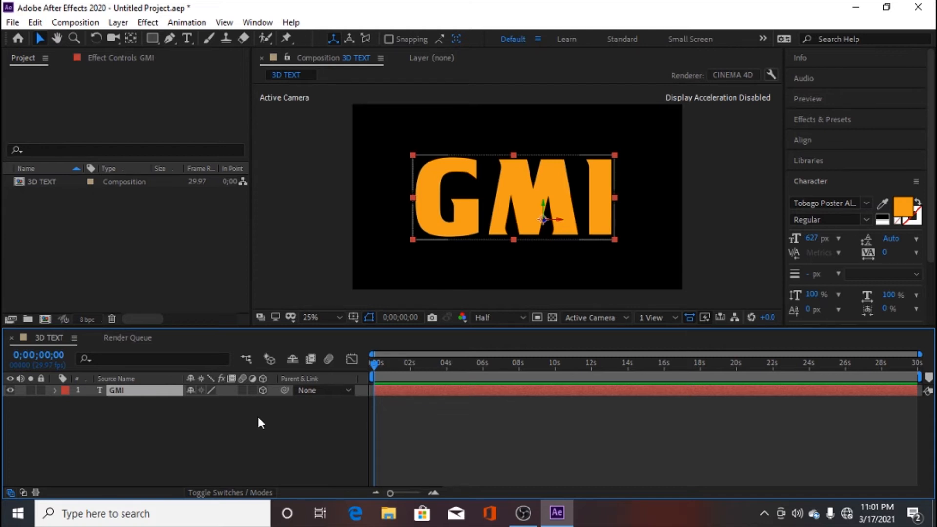
- Set the GMI layer's Extrusion Depth to 100 in its Geometry Options
click(55, 391)
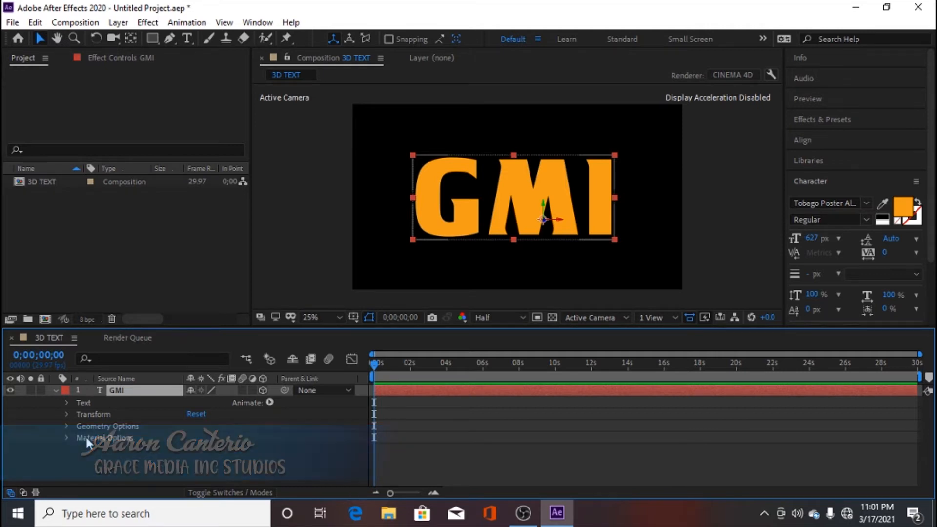
click(66, 424)
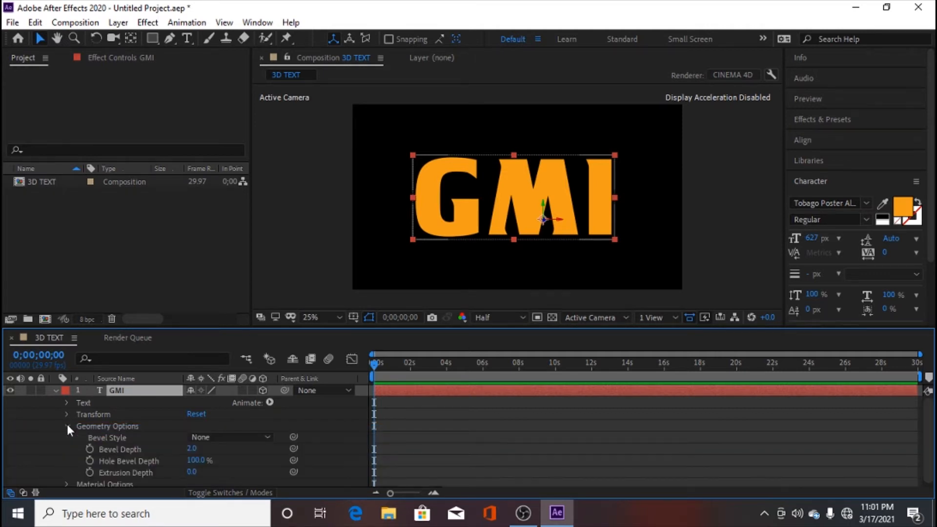
scroll(335, 450, down, 1)
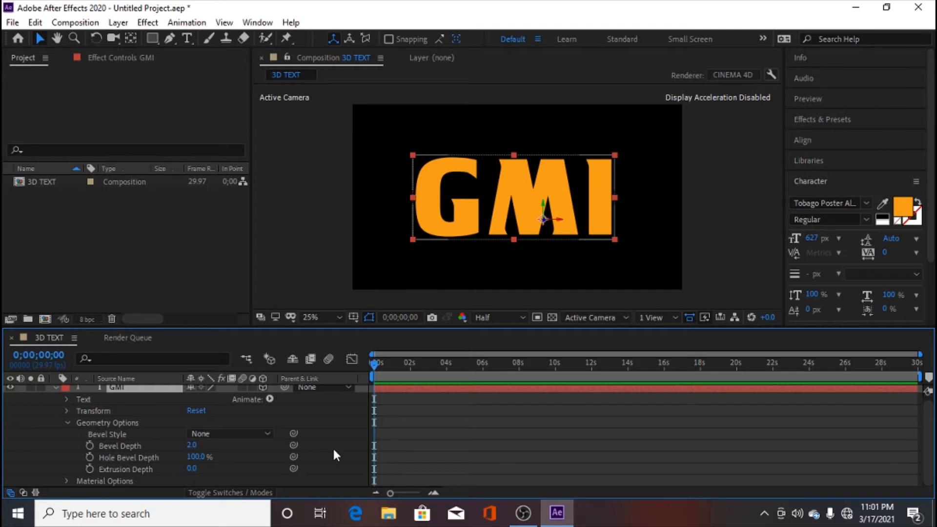
click(141, 468)
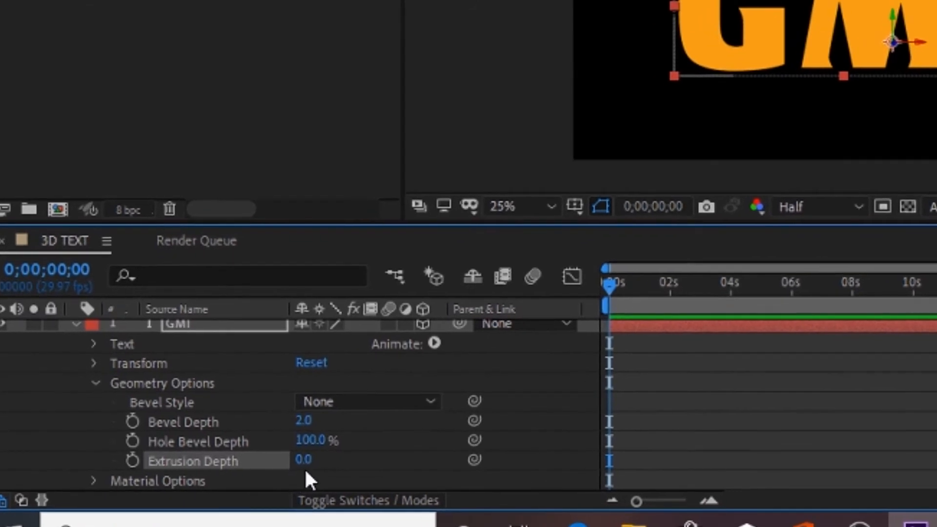
drag(303, 461, 361, 467)
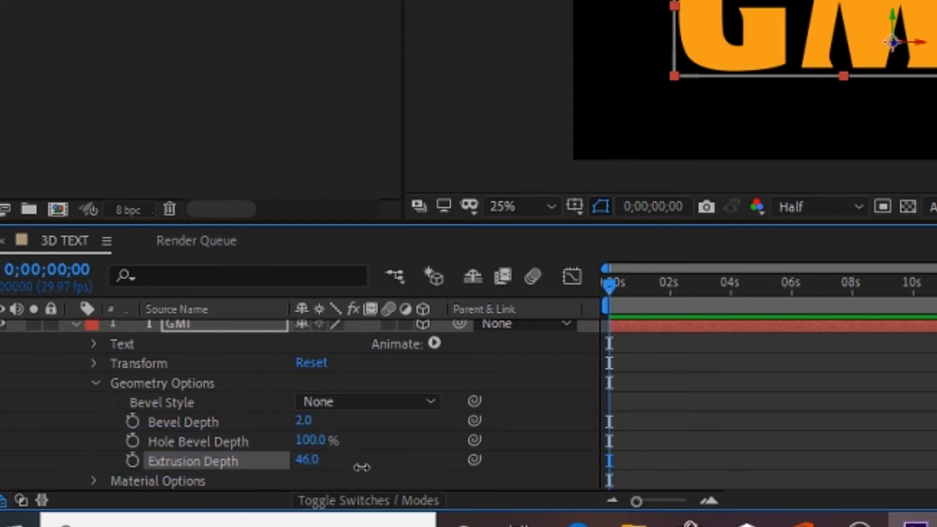
drag(362, 467, 370, 468)
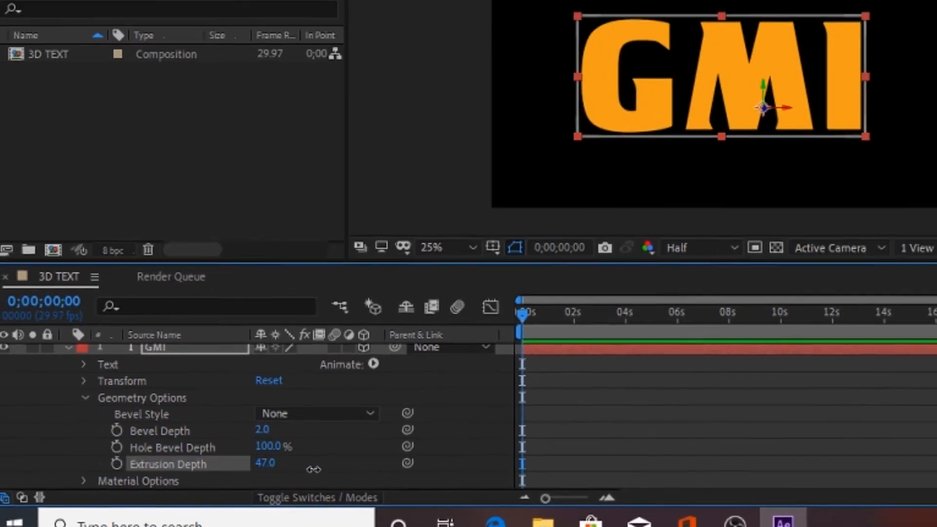
mouse_move(263, 471)
mouse_down()
mouse_move(240, 473)
mouse_move(263, 474)
mouse_up()
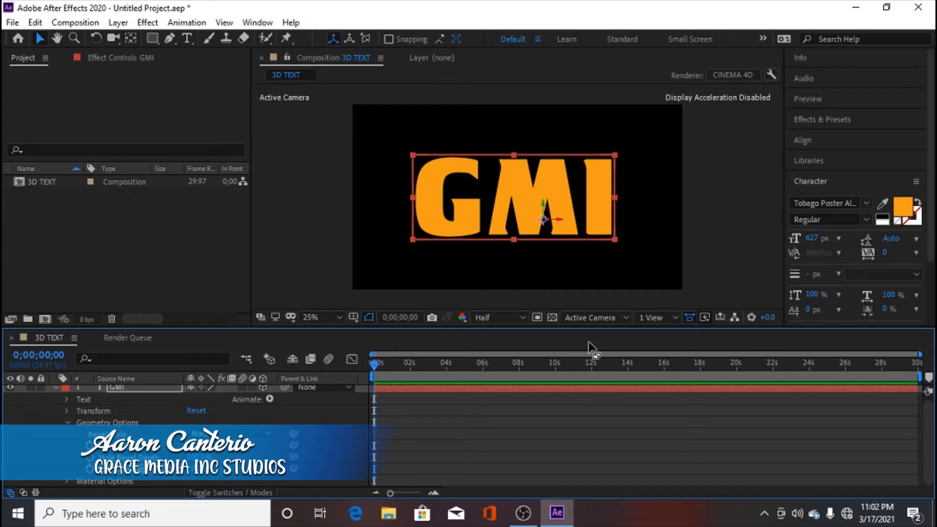
- Collapse the GMI layer's properties and add a two-node camera layer with the 50mm preset
click(591, 319)
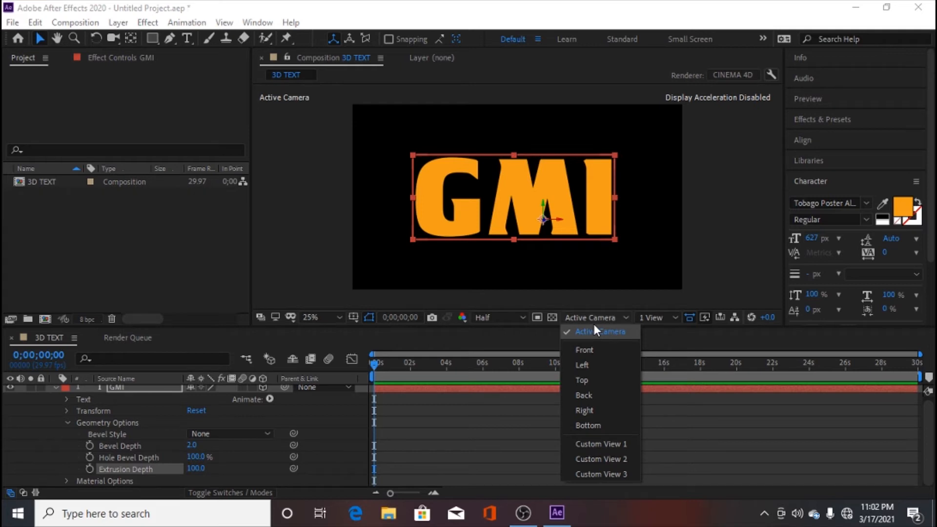
click(55, 388)
click(148, 393)
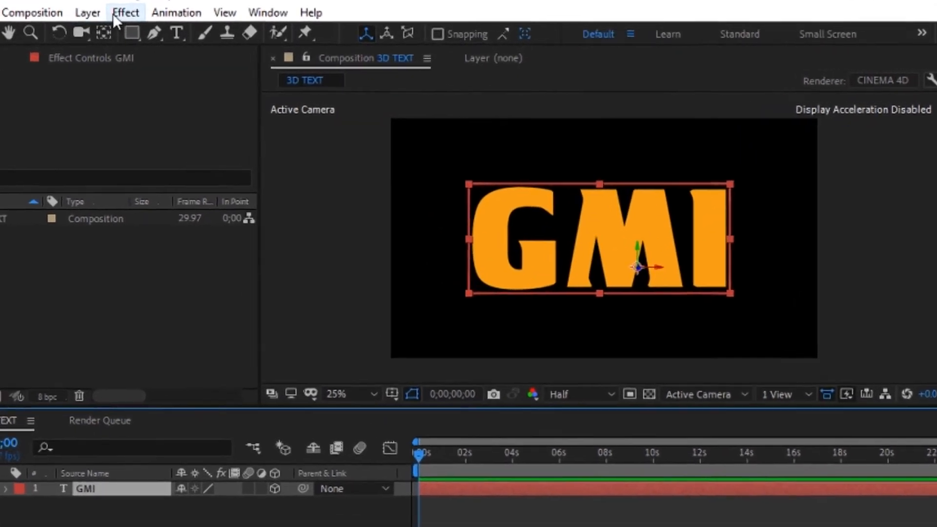
click(122, 24)
mouse_move(117, 32)
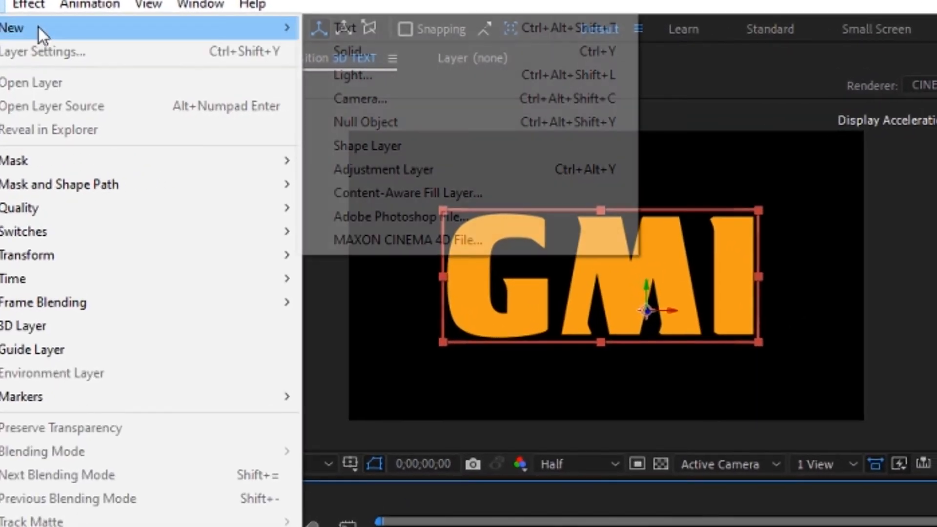
click(393, 105)
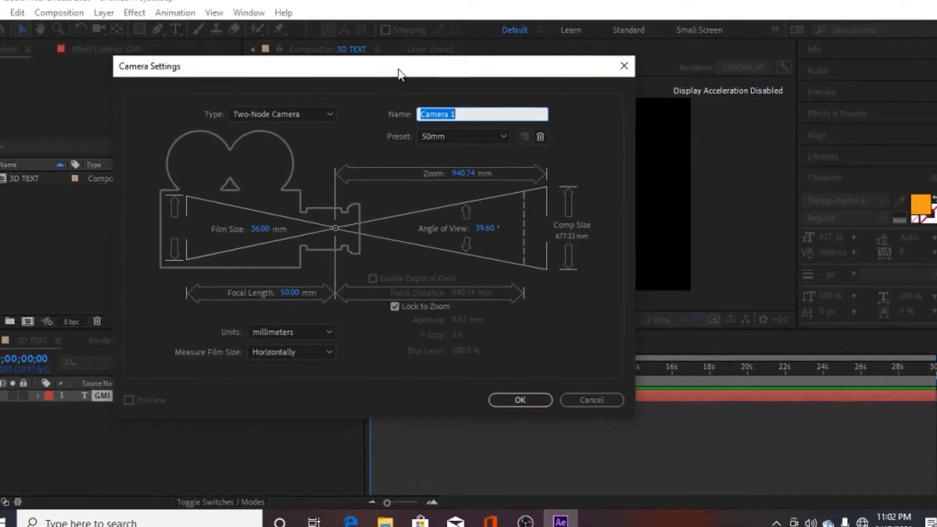
click(520, 401)
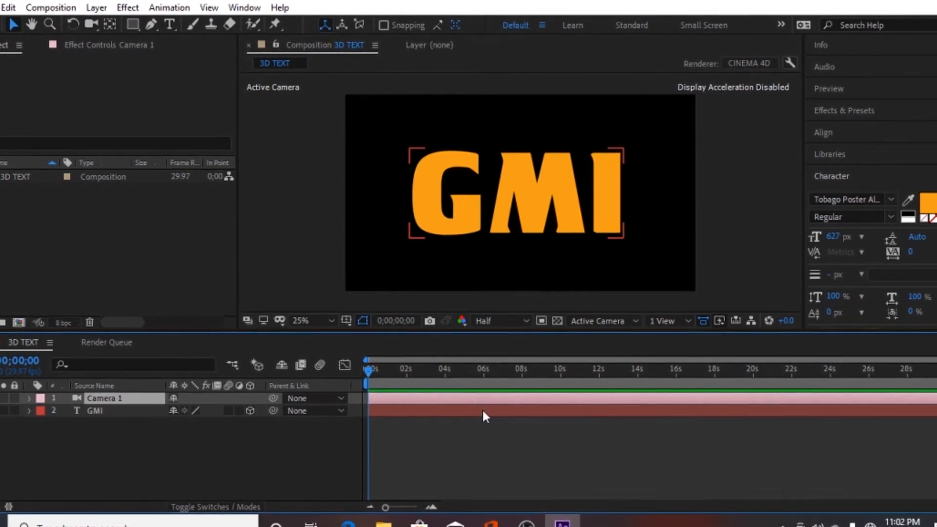
- Orbit the camera with the Camera tool to view the extruded GMI text from an oblique angle
click(119, 398)
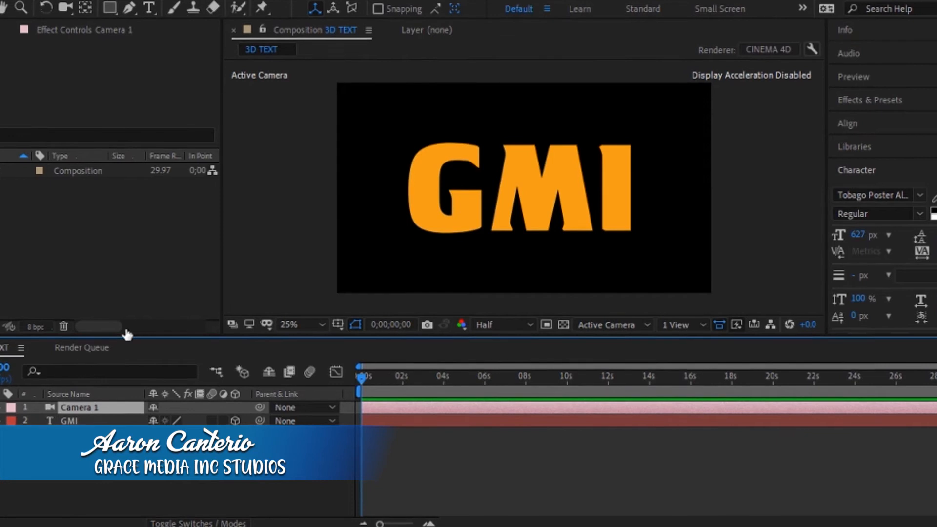
click(67, 9)
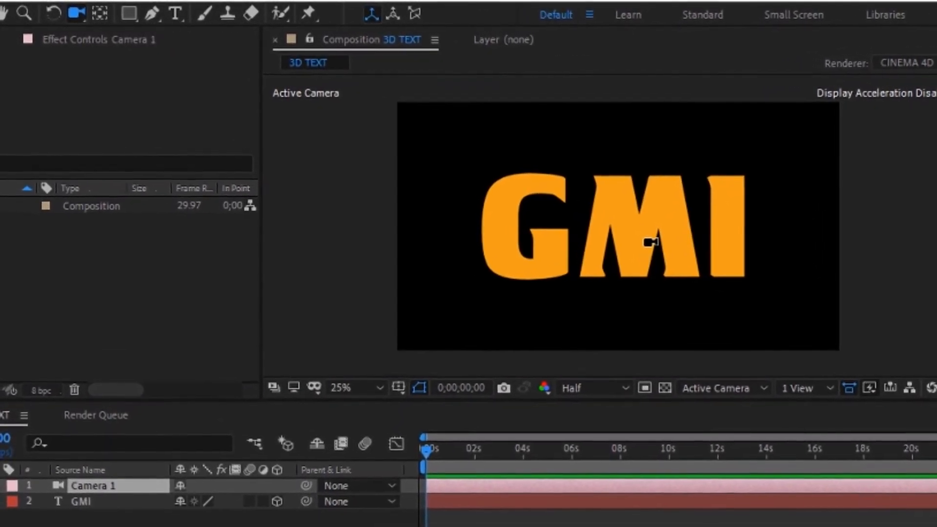
drag(673, 238, 692, 298)
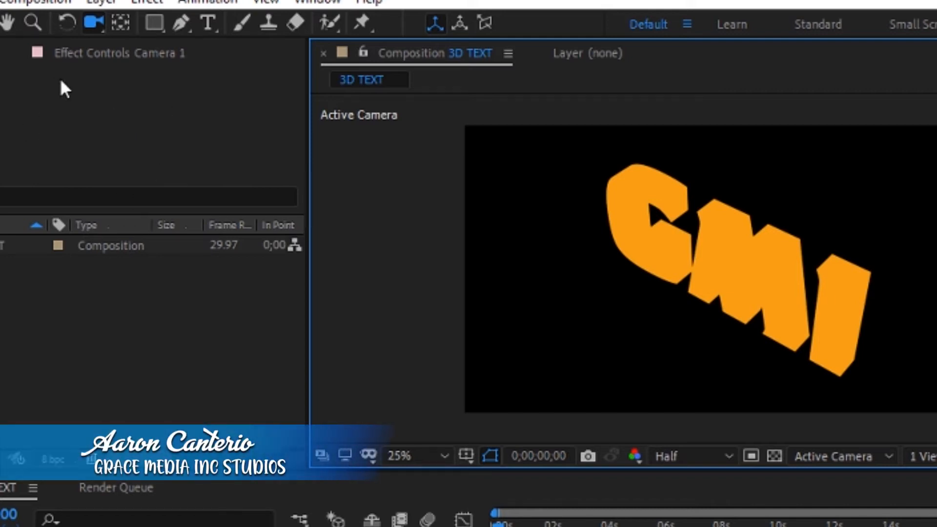
- Orbit the camera around the GMI text with the Orbit Camera Tool to view the letters at a steep angle
click(95, 23)
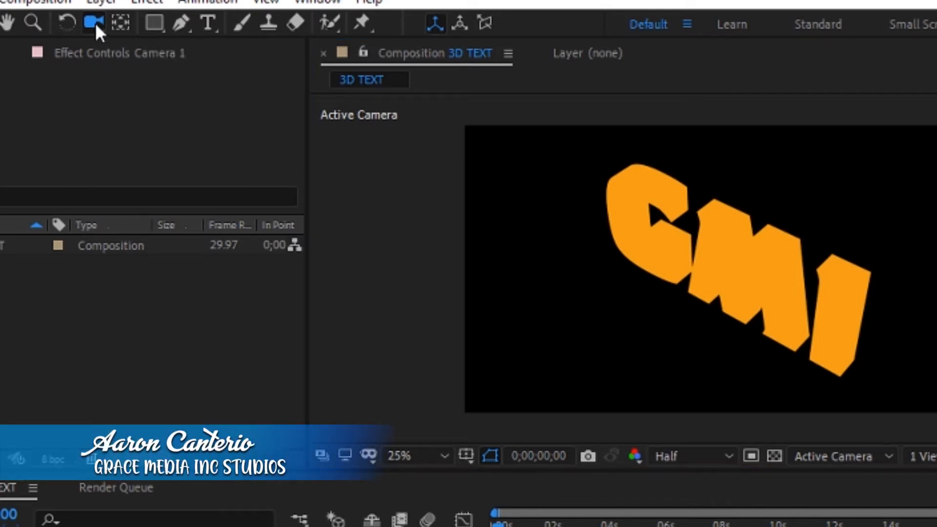
click(95, 23)
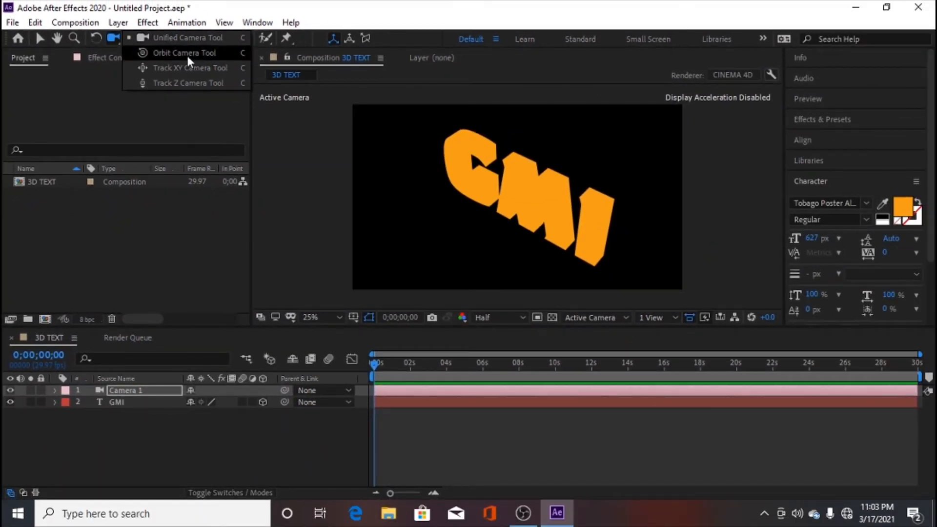
click(187, 53)
drag(505, 194, 539, 220)
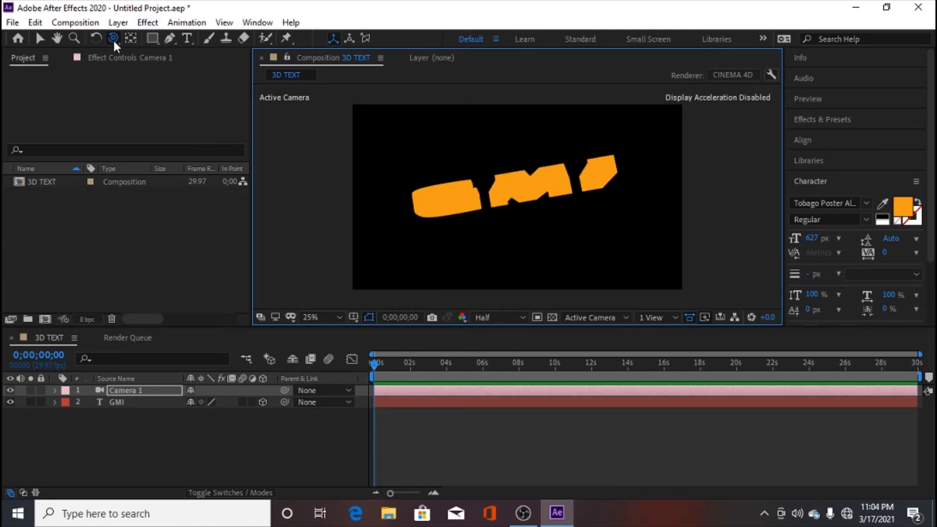
- Shift the camera view slightly with the Track XY Camera Tool and move it closer to the GMI text with the Track Z Camera Tool
drag(113, 40, 177, 68)
mouse_move(525, 206)
mouse_down()
mouse_move(517, 210)
mouse_move(513, 156)
mouse_move(542, 273)
mouse_move(458, 259)
mouse_move(483, 200)
mouse_move(480, 175)
mouse_move(562, 178)
mouse_move(554, 228)
mouse_move(508, 242)
mouse_move(509, 215)
mouse_up()
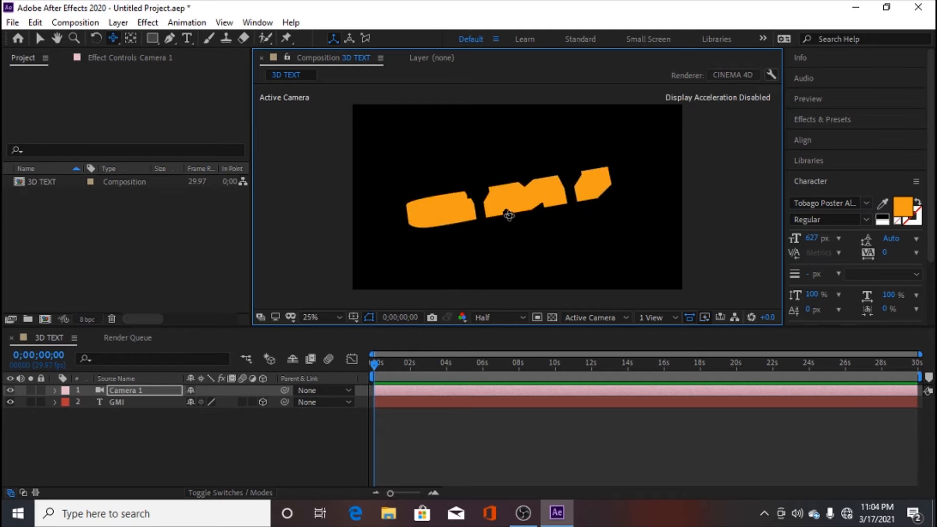
click(115, 36)
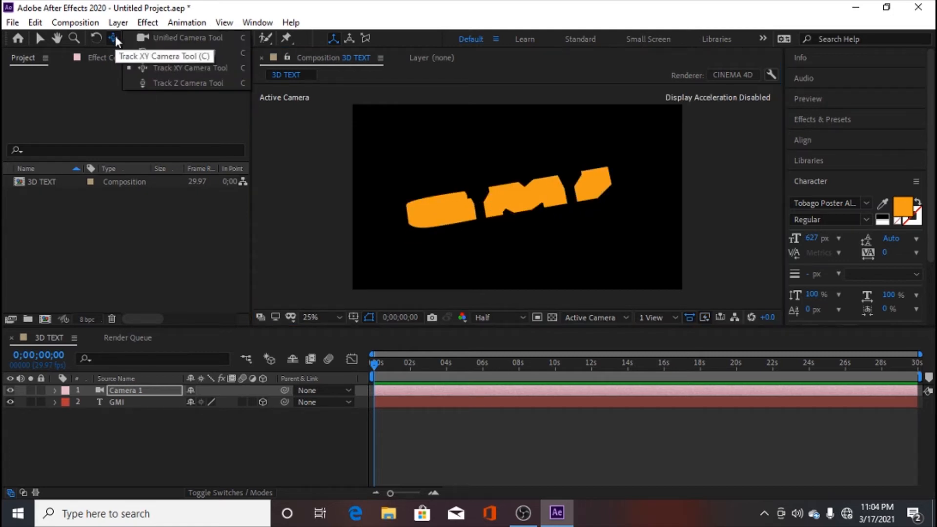
click(180, 83)
drag(482, 211, 502, 167)
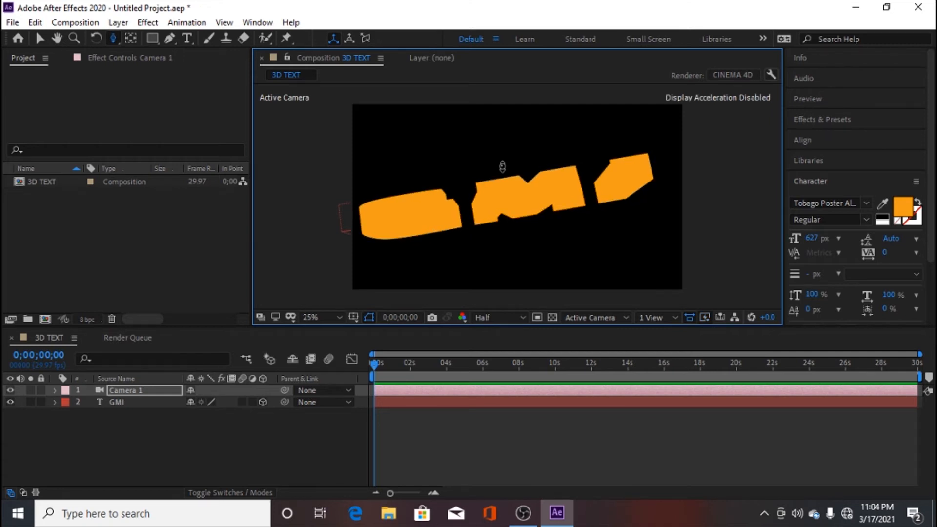
drag(502, 167, 484, 179)
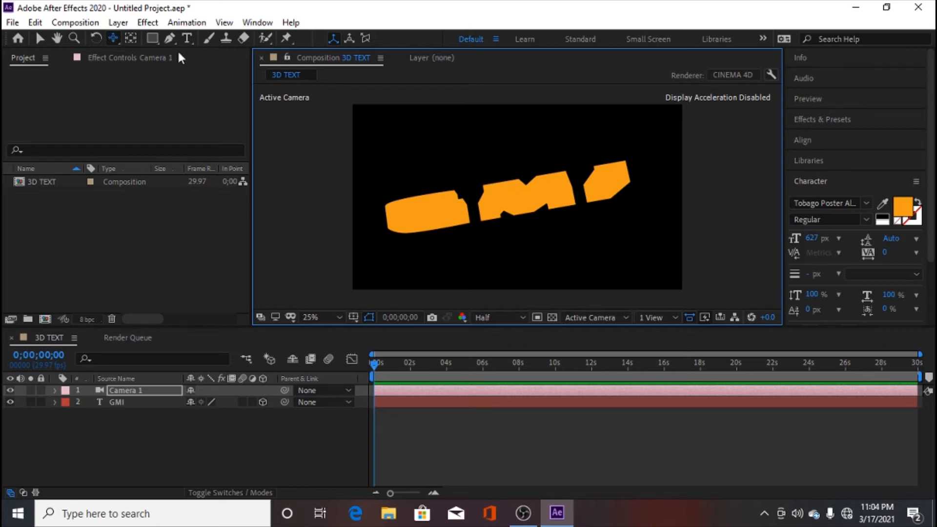
- Orbit the camera with the Unified and Orbit Camera Tools until the fronts of the GMI letters face the view obliquely
click(112, 39)
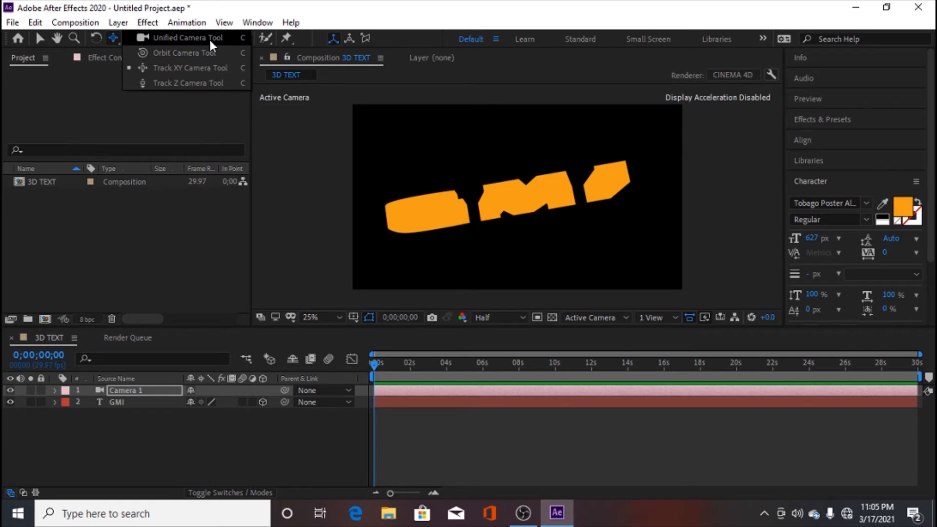
click(493, 205)
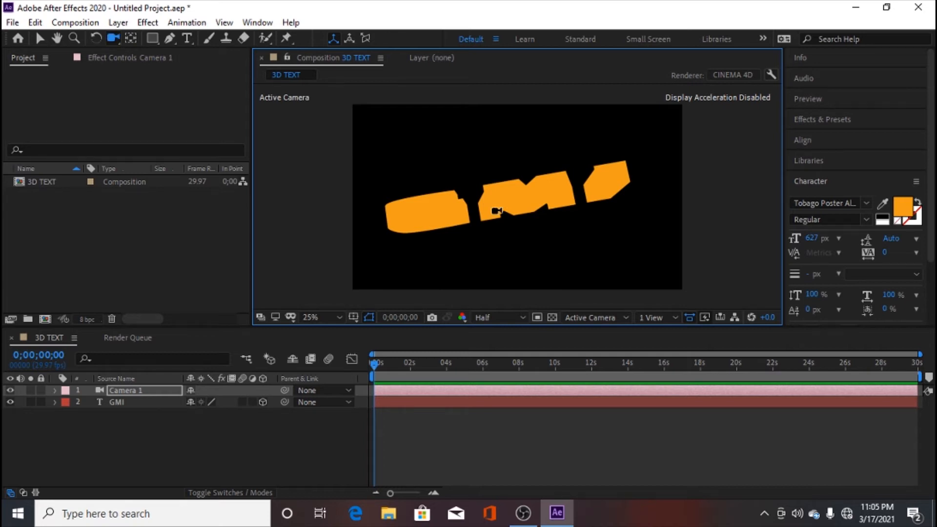
drag(498, 220, 478, 216)
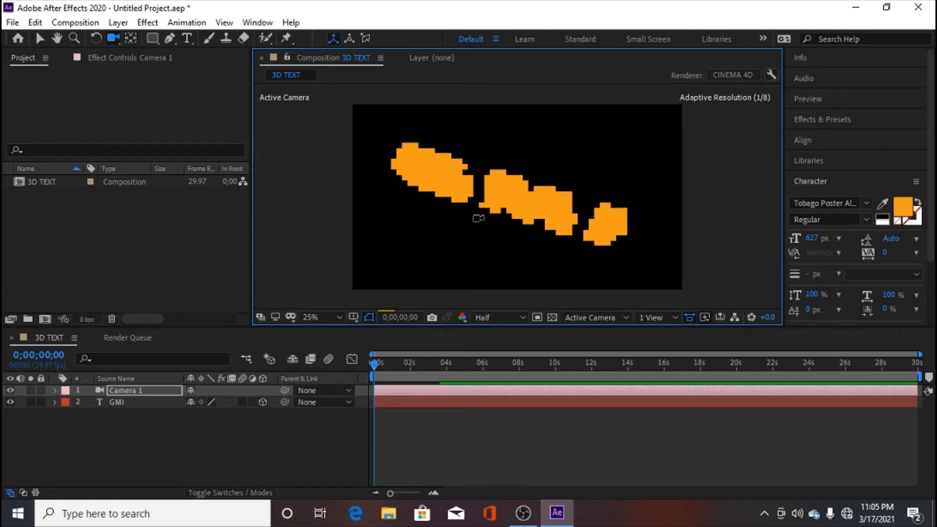
key(c)
drag(477, 198, 508, 223)
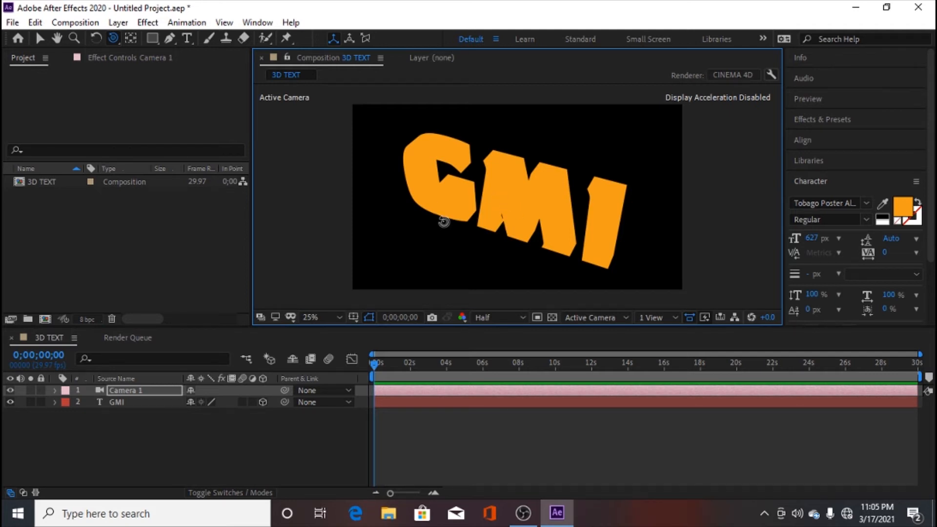
- Select the GMI text layer in the composition with the Selection tool
click(133, 404)
click(128, 392)
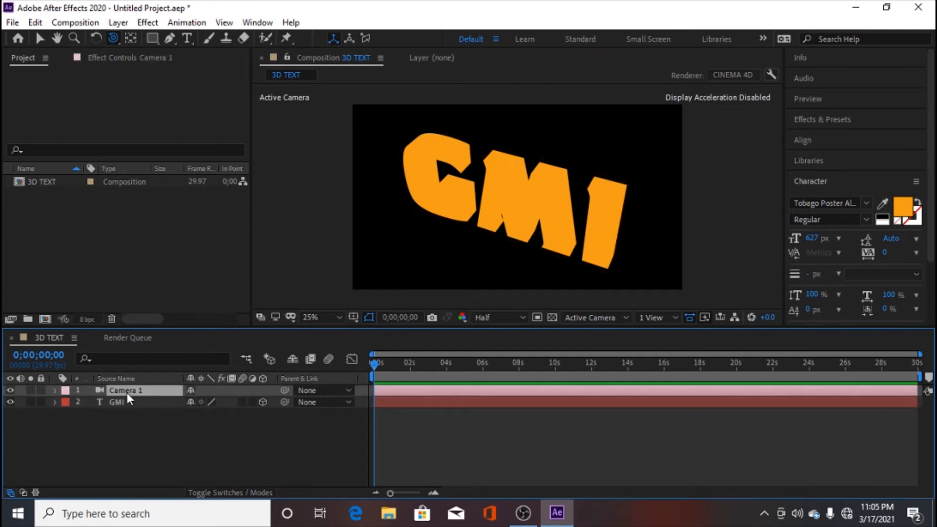
click(40, 39)
click(552, 201)
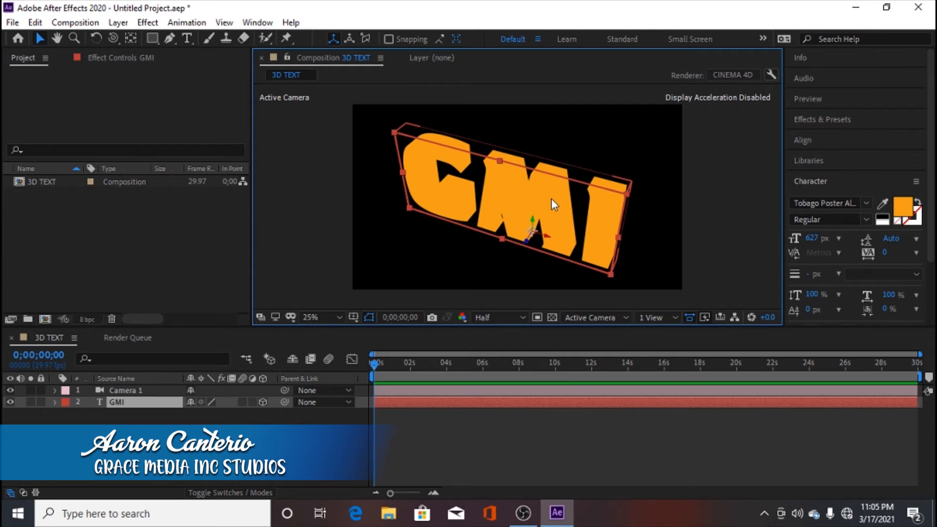
- Add a white Spot light with 100% intensity, 90° cone angle, 50% cone feather, no falloff and Casts Shadows enabled
click(115, 23)
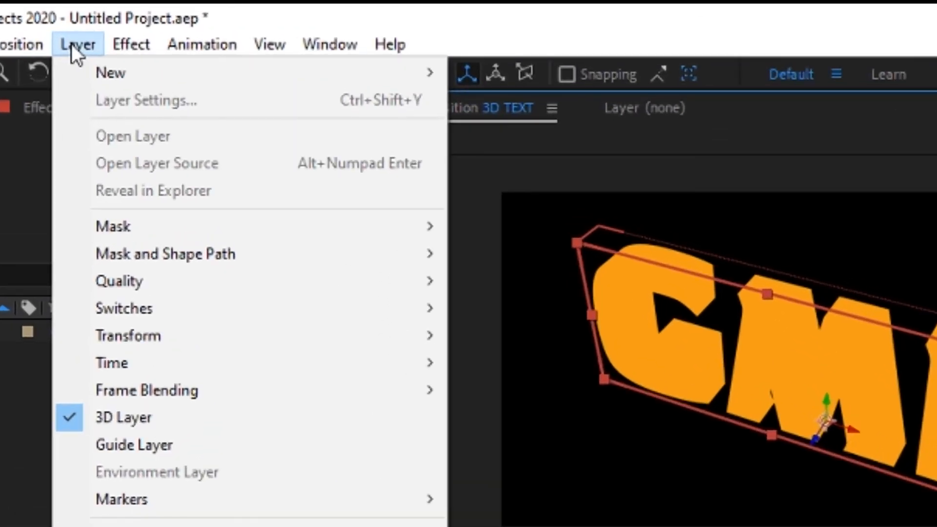
mouse_move(108, 69)
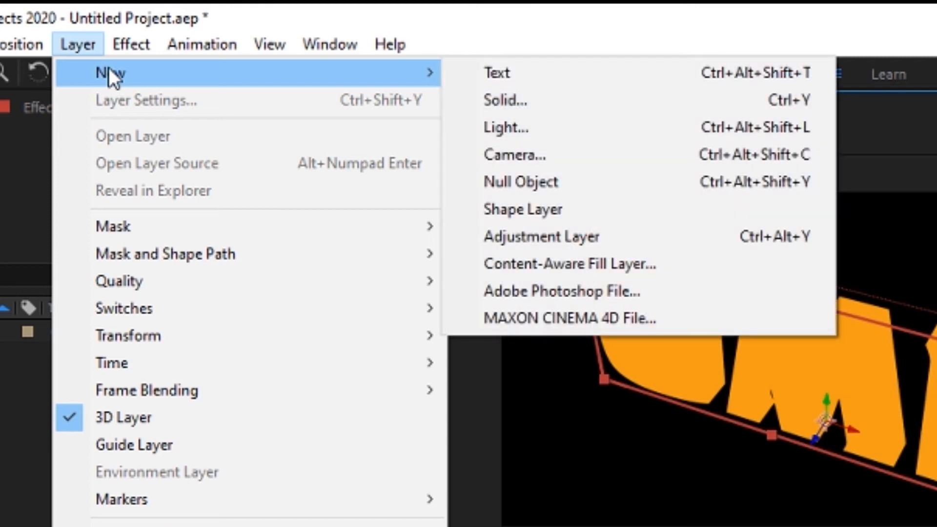
click(522, 127)
drag(560, 125, 490, 95)
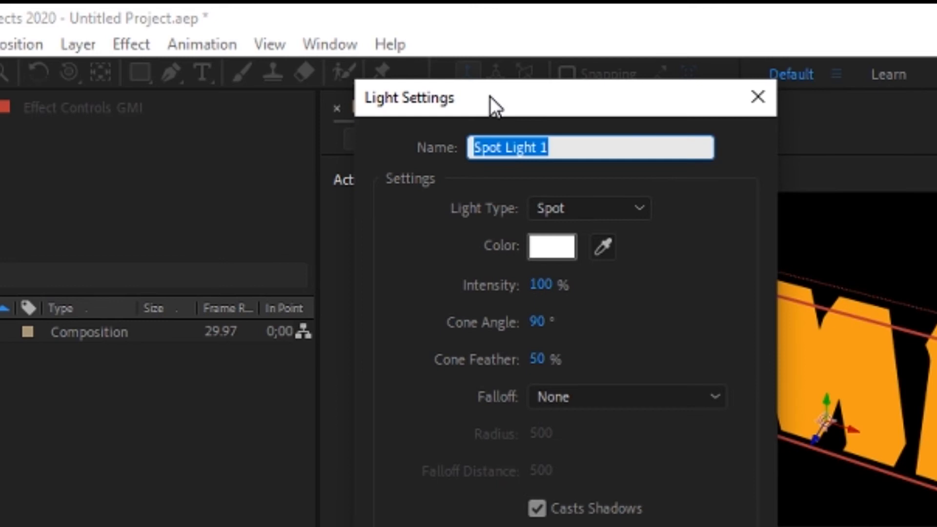
click(590, 209)
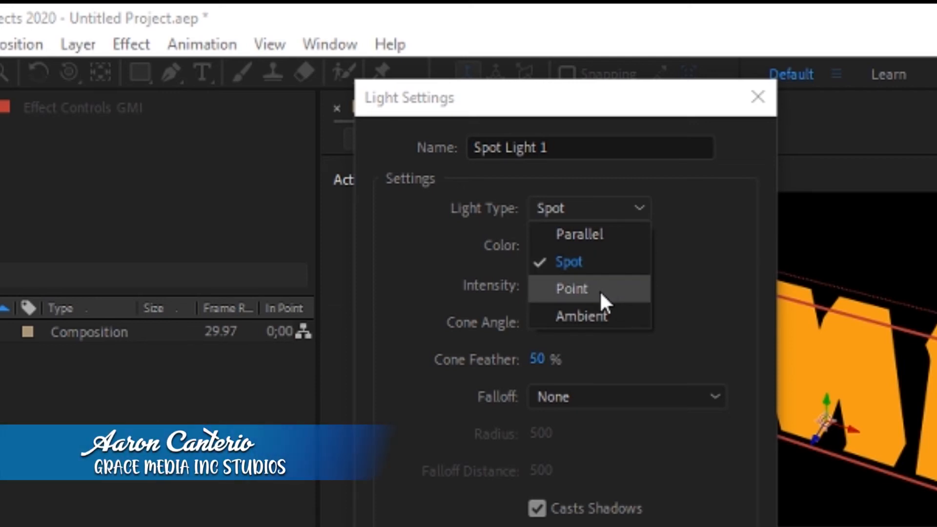
click(587, 266)
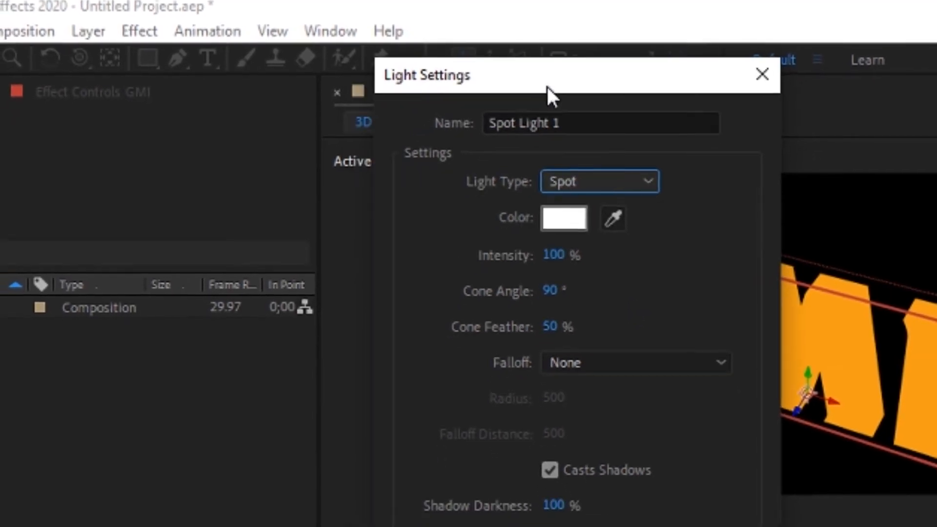
click(549, 469)
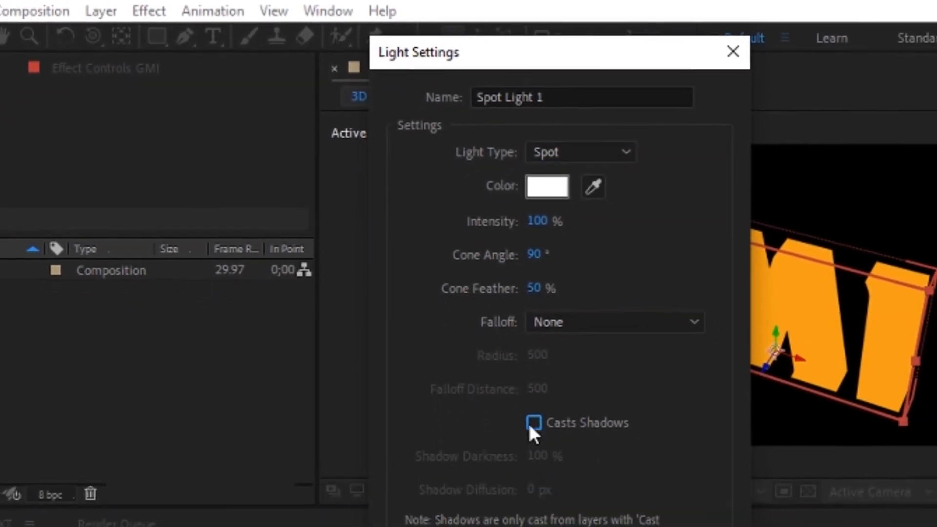
click(532, 425)
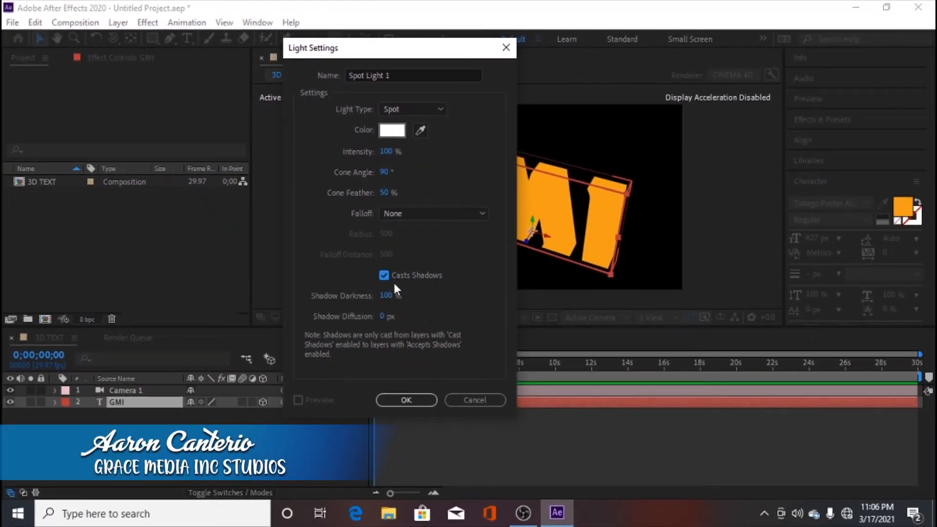
click(385, 276)
click(386, 276)
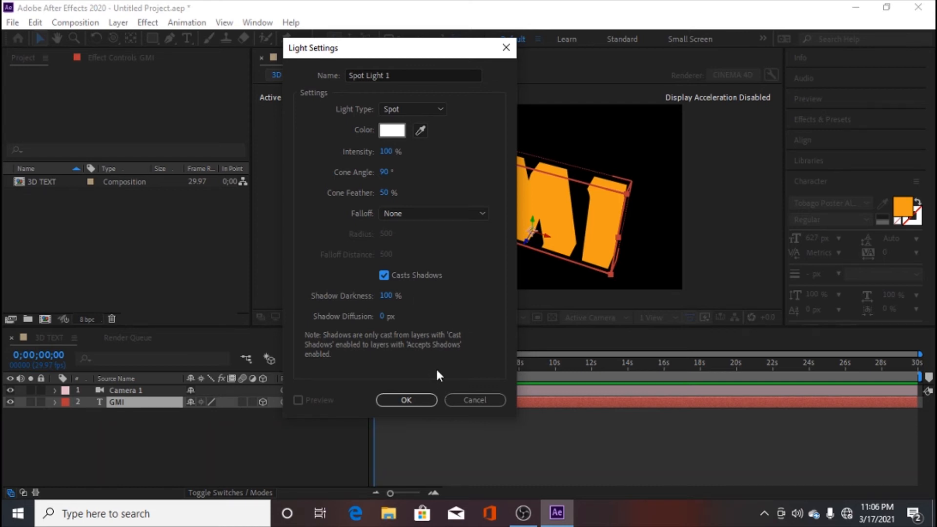
click(406, 400)
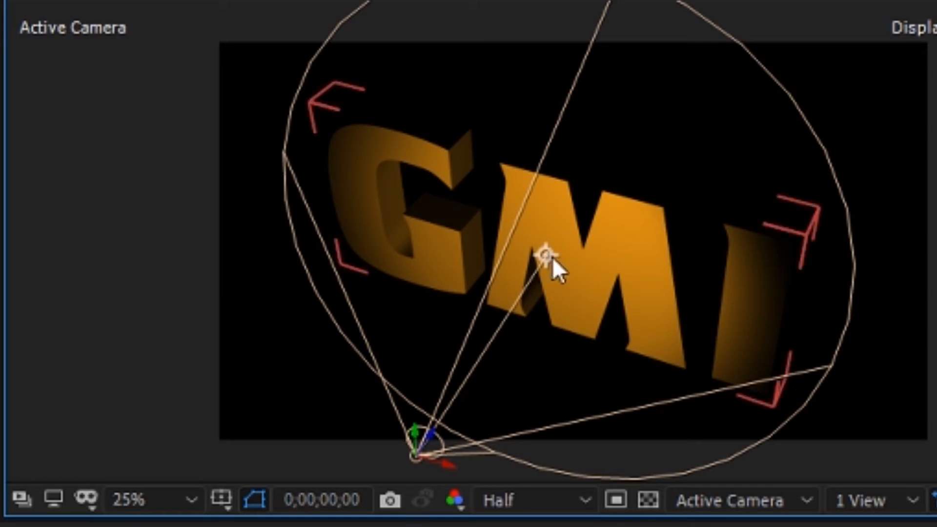
- Move the spot light beyond the lower left of the GMI text and aim its point of interest near the M
drag(545, 250, 510, 296)
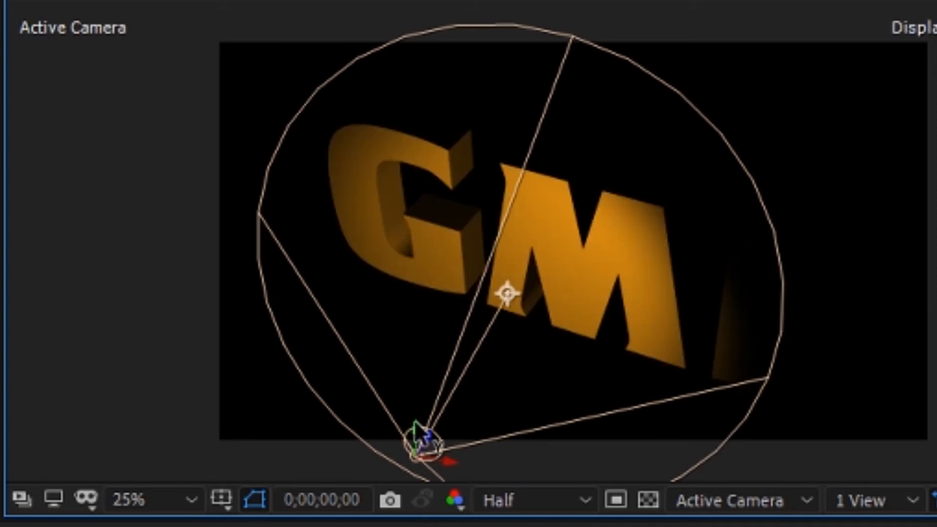
drag(415, 431, 365, 403)
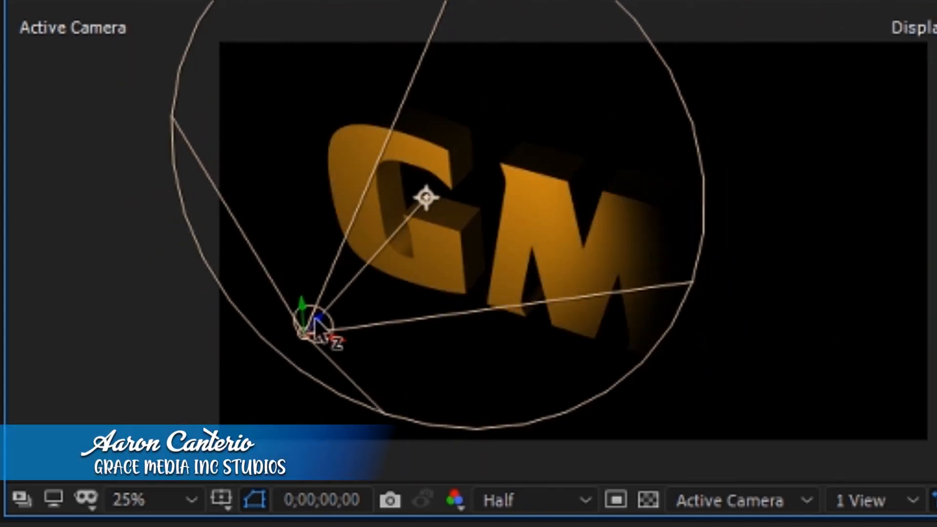
drag(320, 323, 190, 391)
drag(359, 289, 508, 258)
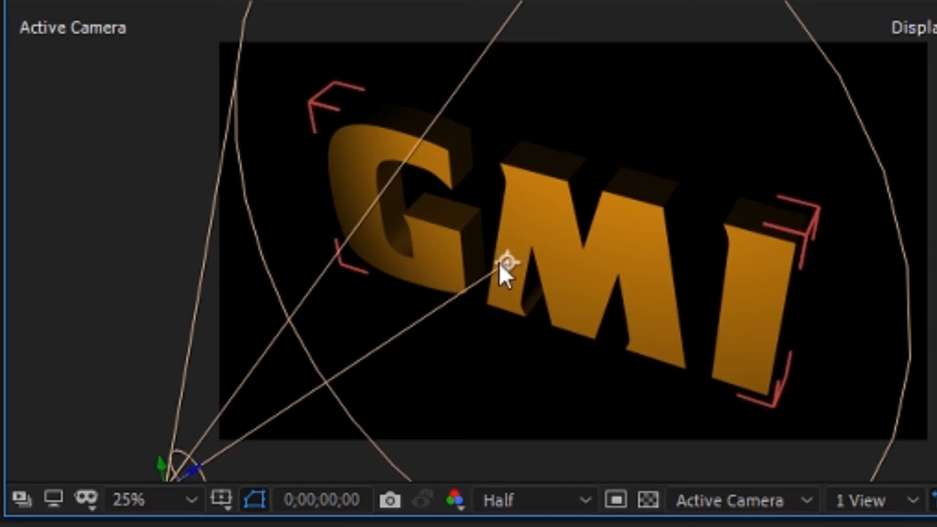
- Reposition the spot light to the left of the letters and aim its point of interest at the G
drag(506, 263, 230, 446)
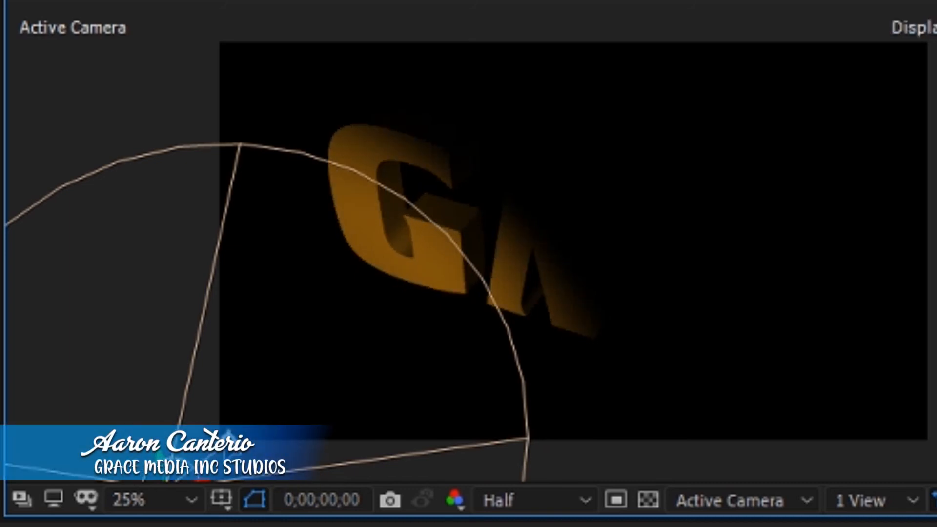
drag(229, 446, 469, 257)
drag(193, 460, 297, 252)
drag(158, 364, 191, 279)
drag(175, 371, 147, 273)
drag(436, 203, 405, 204)
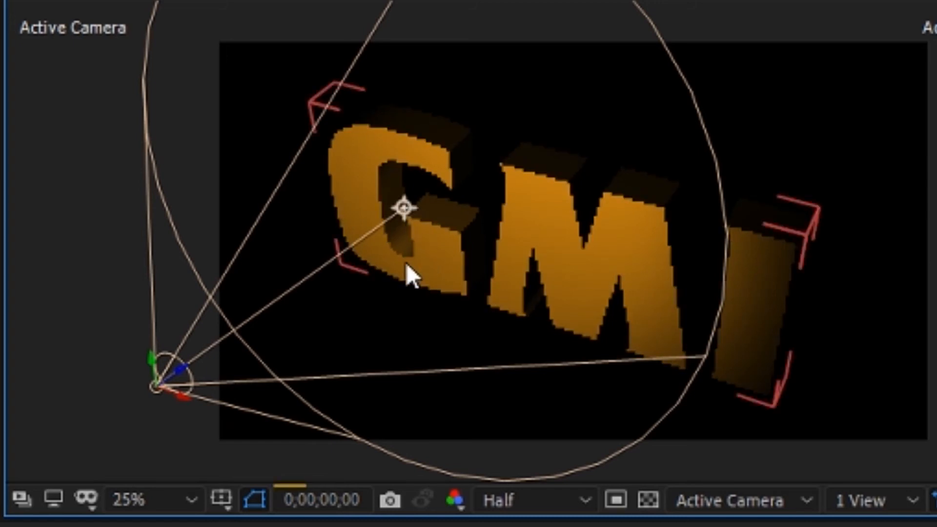
- Select the GMI text and orbit the camera to view the lit letters from the opposite side
click(390, 204)
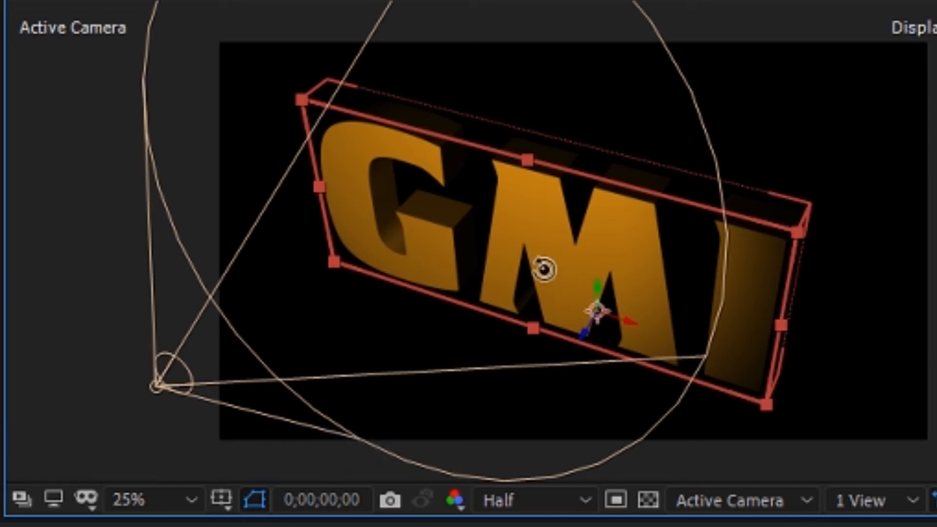
drag(543, 265, 640, 230)
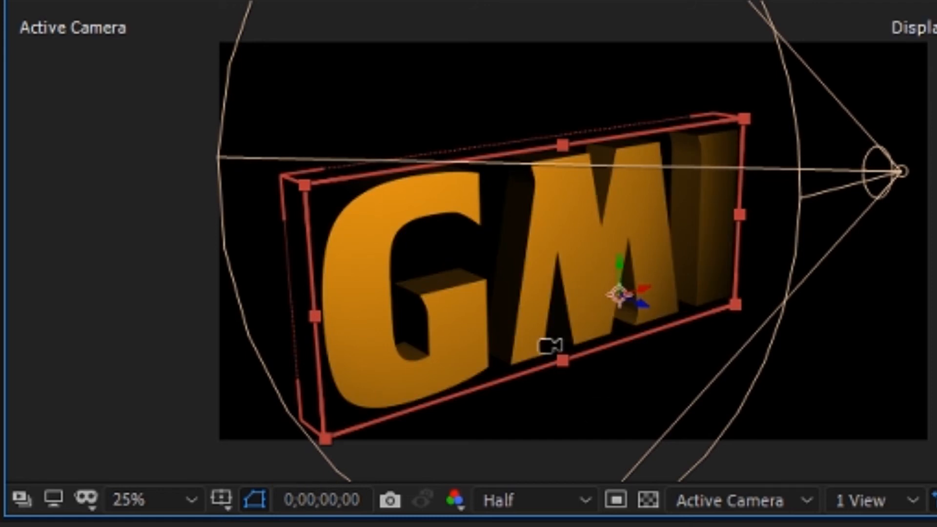
- Duplicate the Spot Light 1 layer to add a second, identical spot light
click(901, 171)
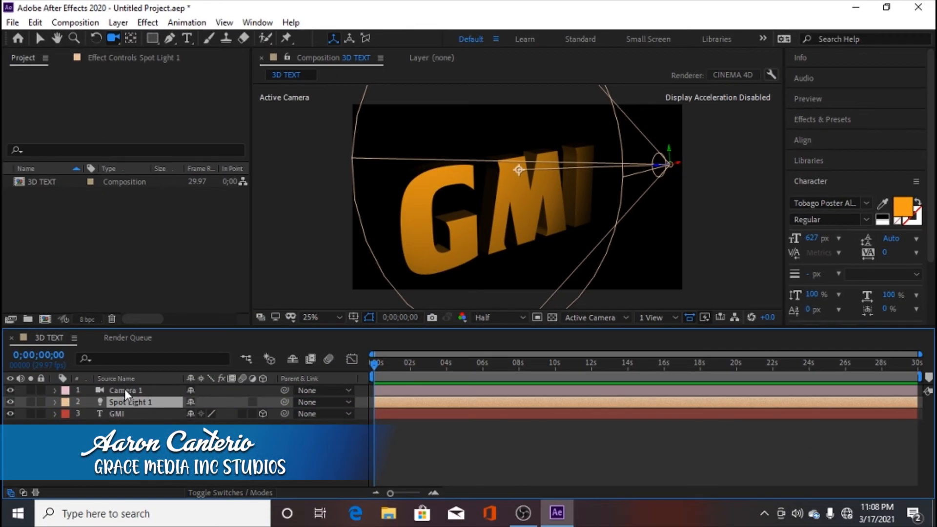
click(124, 390)
click(125, 403)
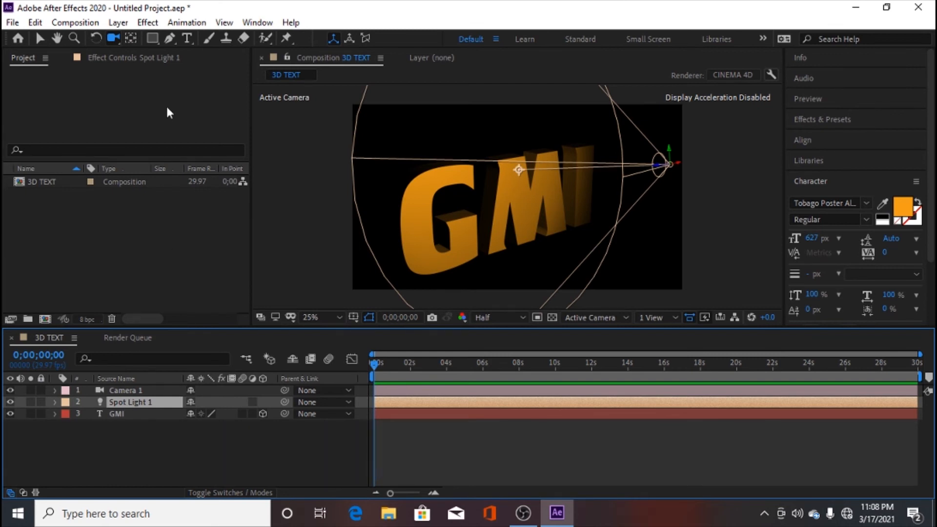
click(118, 22)
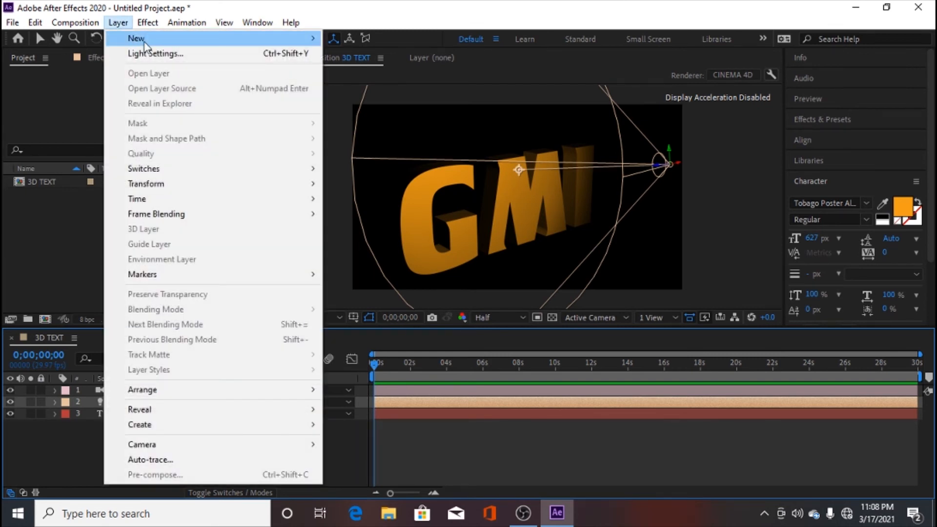
click(78, 461)
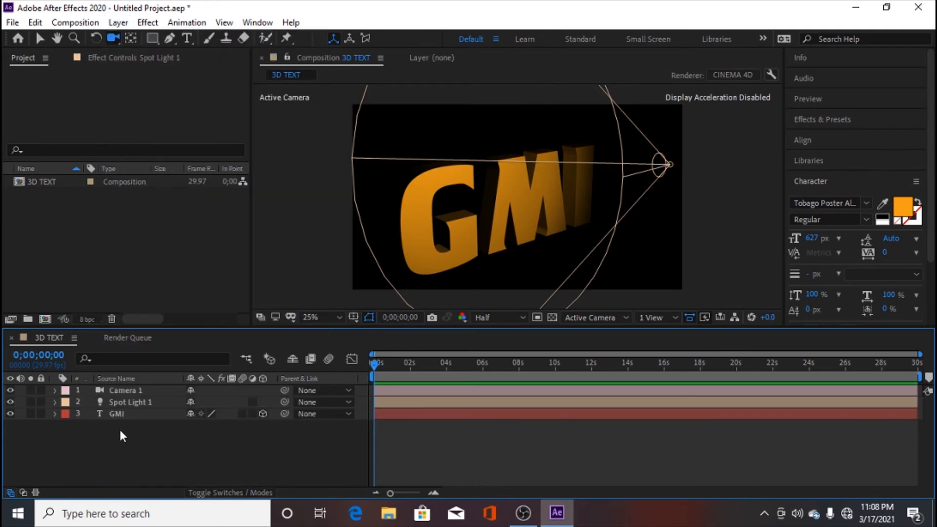
click(123, 402)
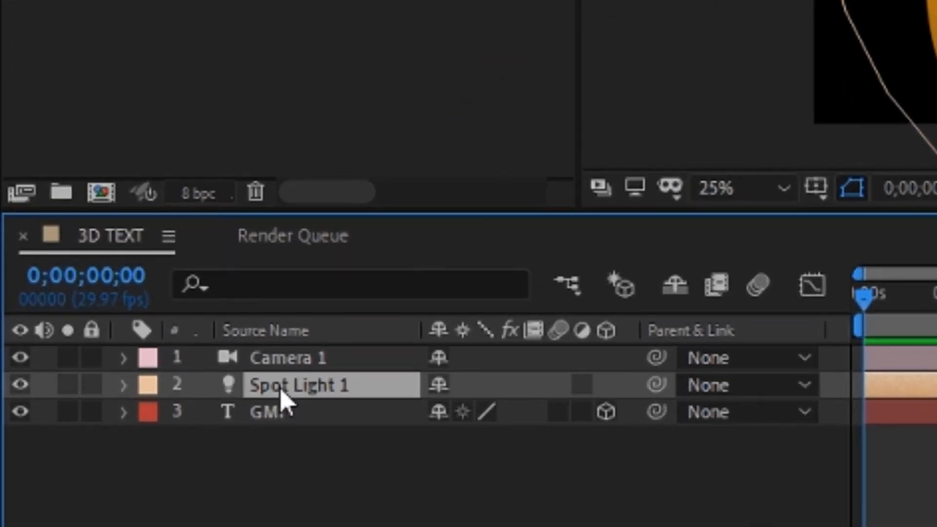
key(ctrl+d)
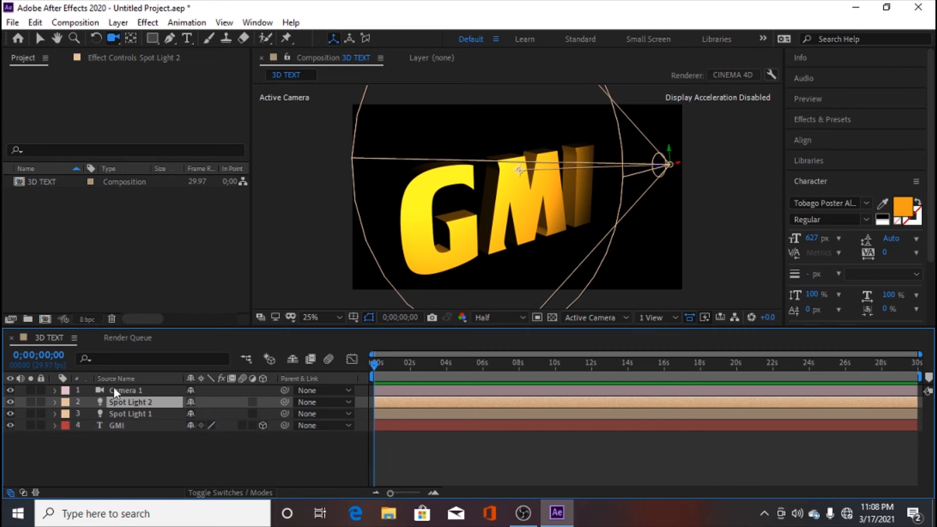
- Set the light color of Spot Light 2 to the bright blue 0BB7FF
click(122, 414)
click(128, 404)
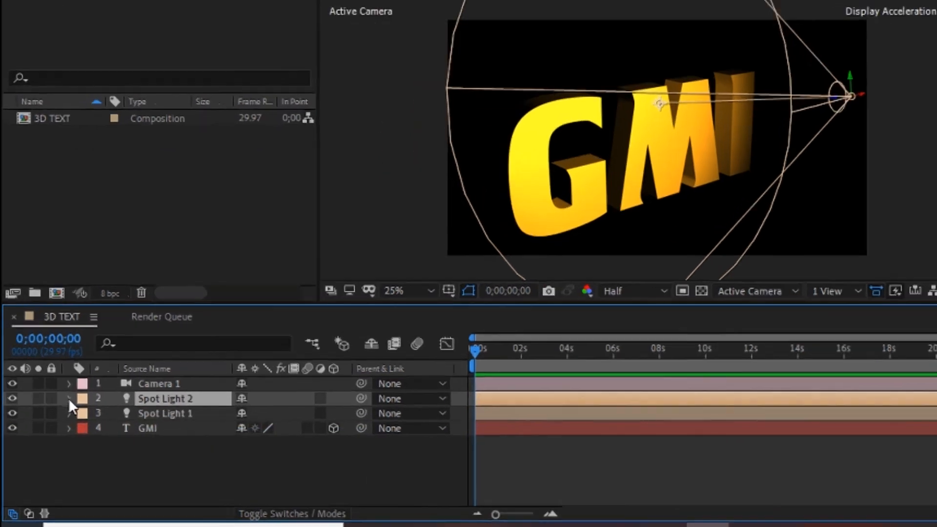
click(54, 401)
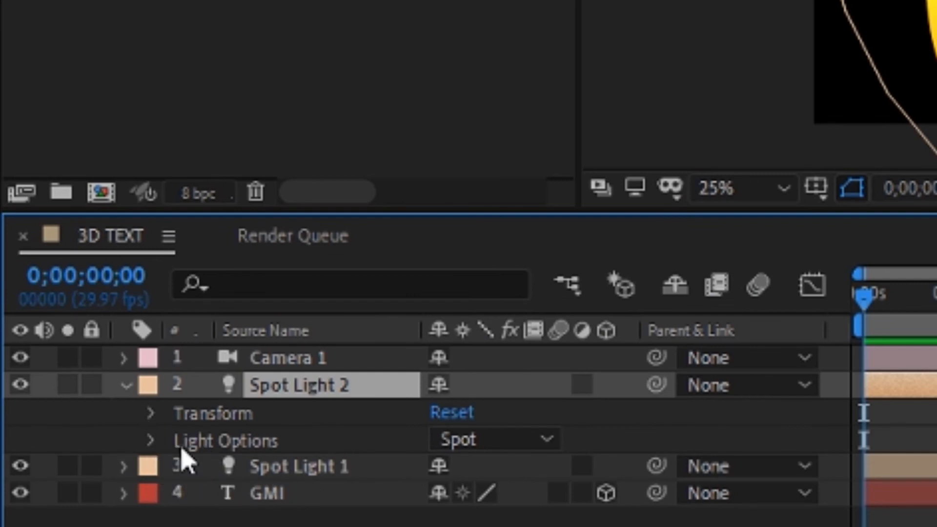
click(150, 441)
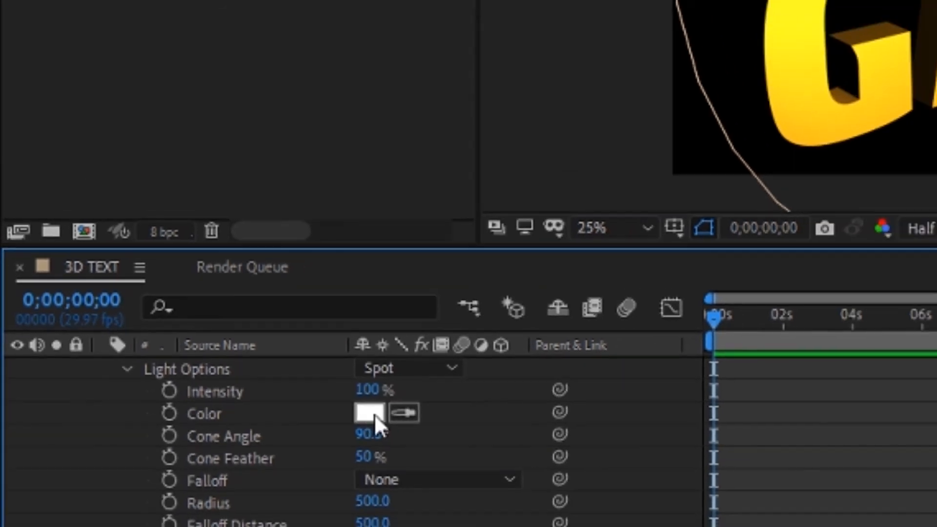
click(446, 413)
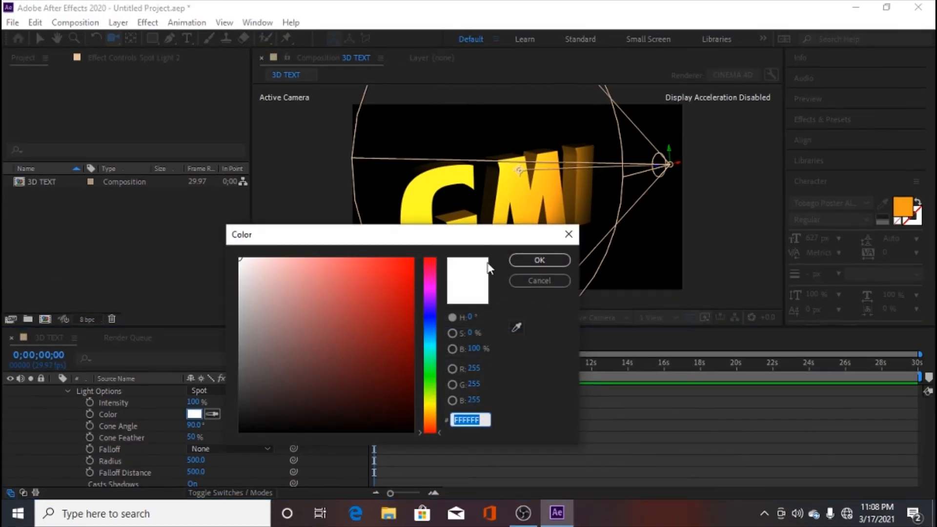
drag(462, 235, 700, 157)
drag(665, 318, 670, 256)
drag(642, 217, 645, 176)
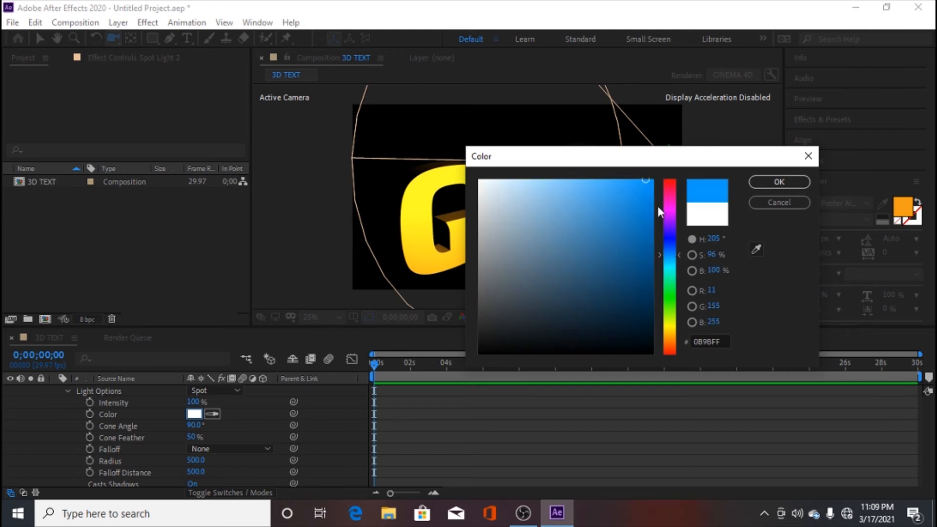
drag(673, 253, 671, 259)
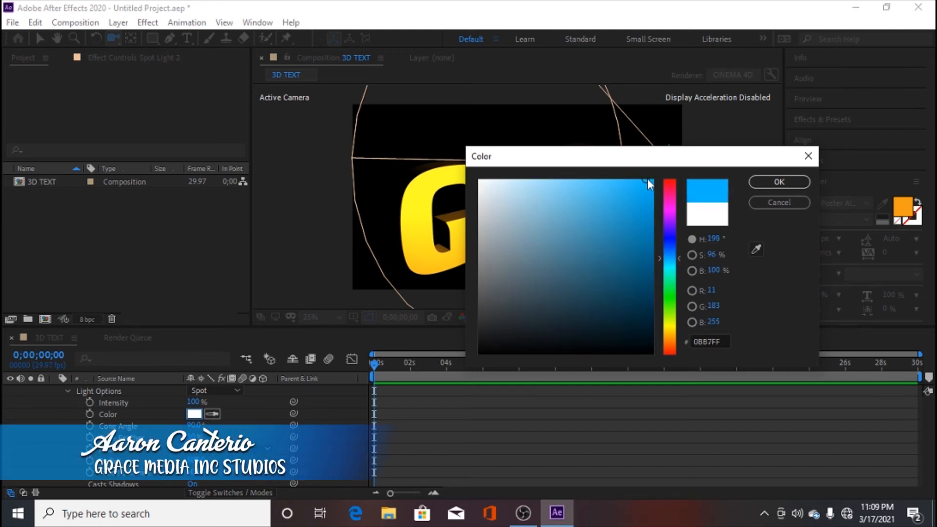
click(778, 182)
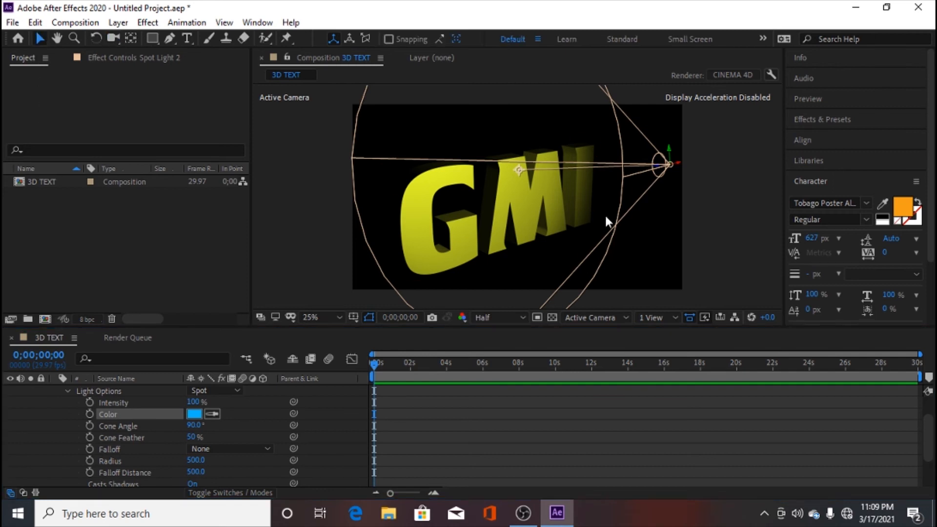
- Aim Spot Light 2's point of interest at the M's edge beside the I and collapse its light options
click(531, 175)
drag(521, 172, 435, 236)
mouse_move(582, 197)
mouse_down()
mouse_move(585, 184)
mouse_move(565, 192)
mouse_up()
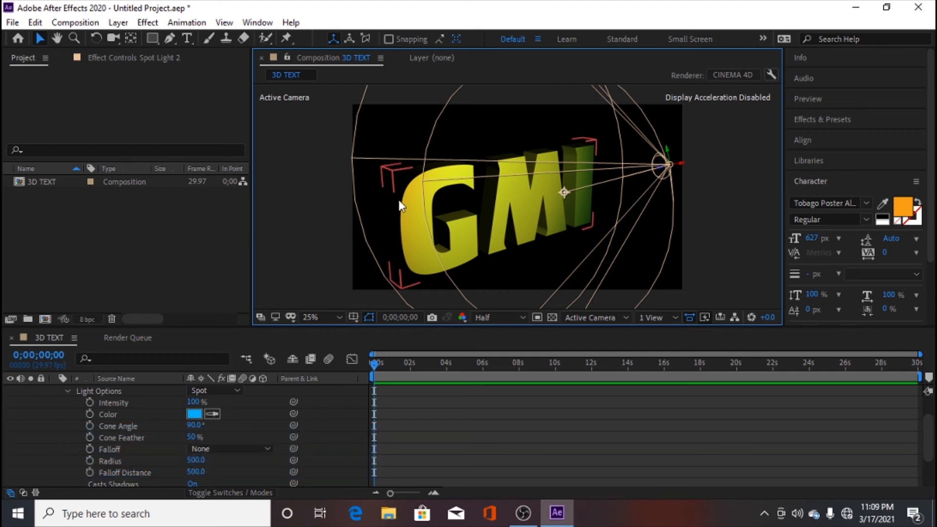
click(65, 391)
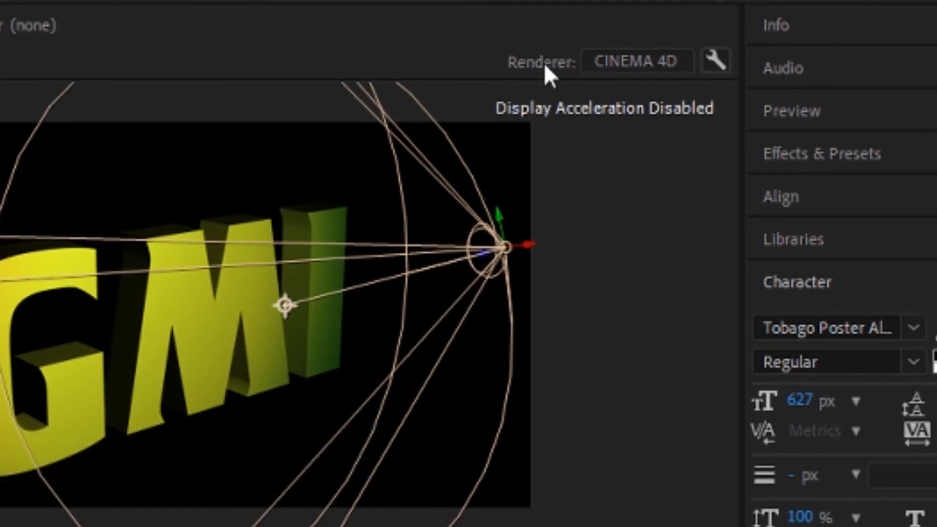
- Review the 3D renderer choices in the composition settings and keep CINEMA 4D selected
click(660, 66)
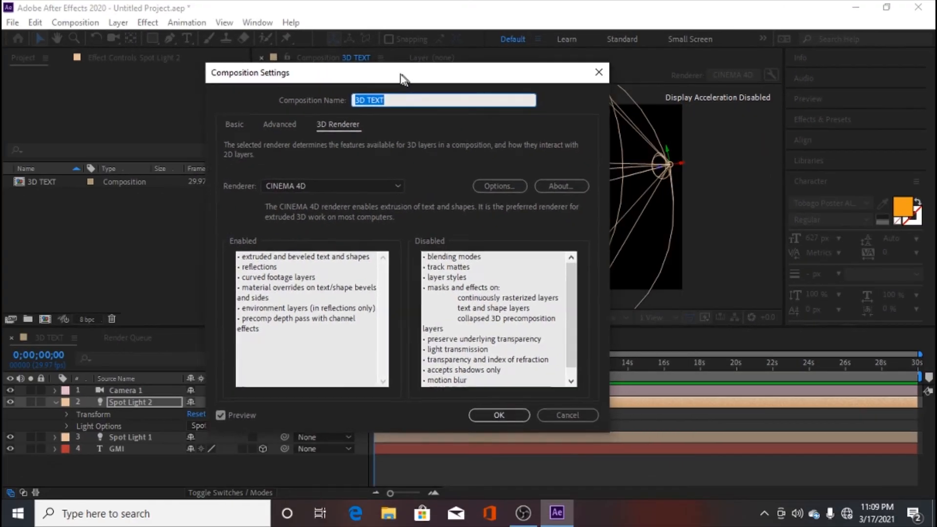
click(329, 123)
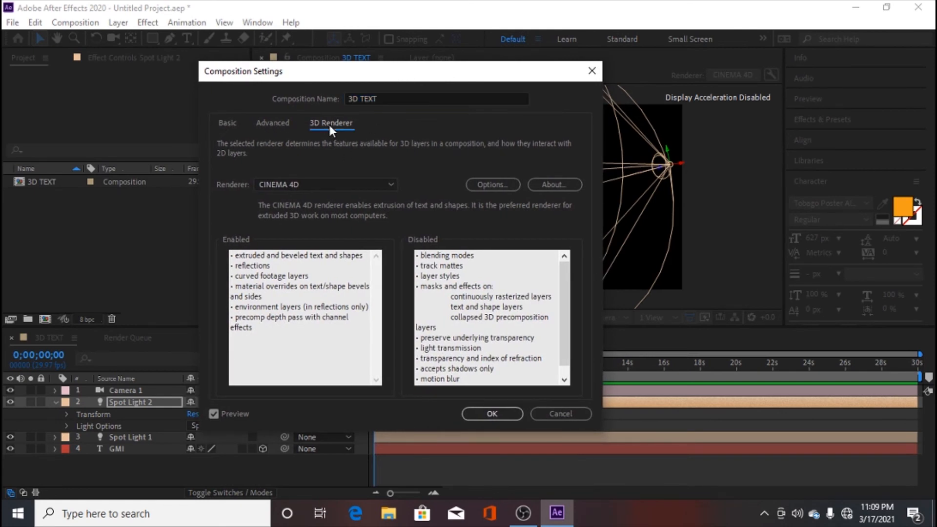
click(290, 187)
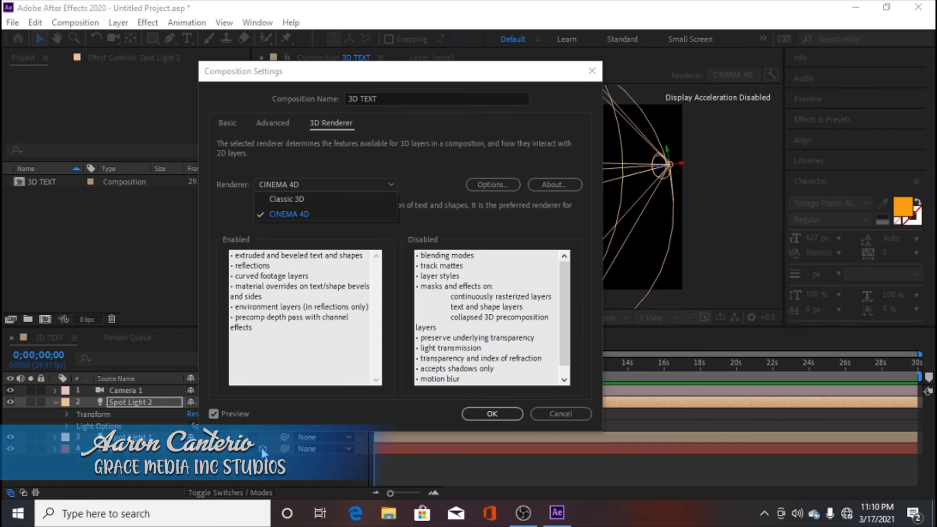
drag(392, 72, 403, 70)
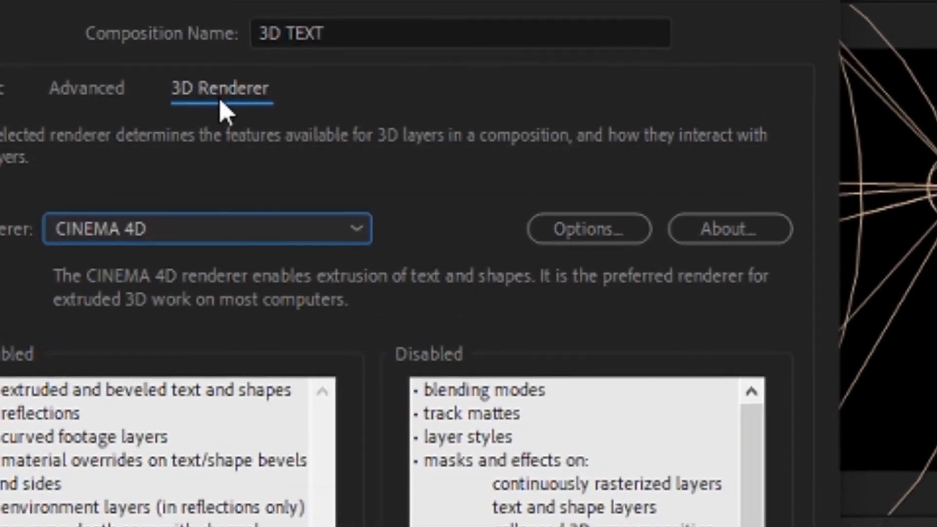
click(269, 211)
click(214, 285)
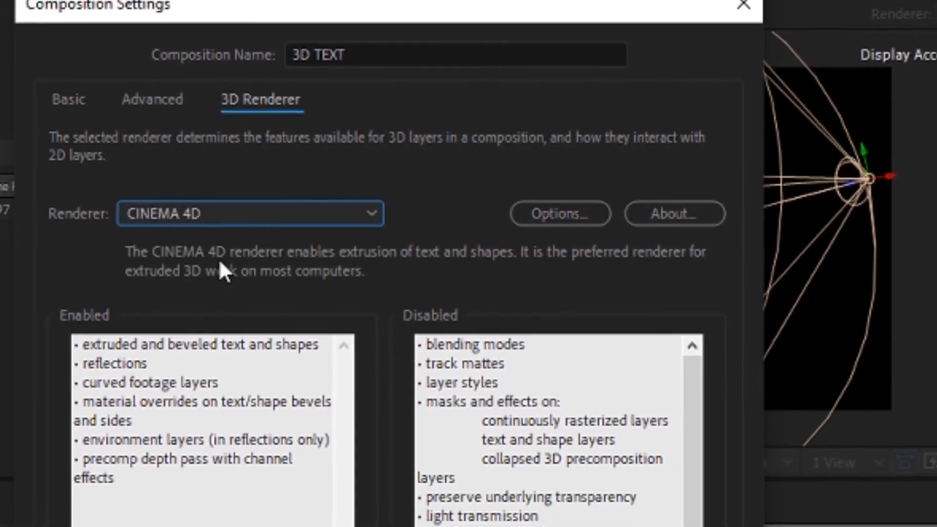
click(281, 208)
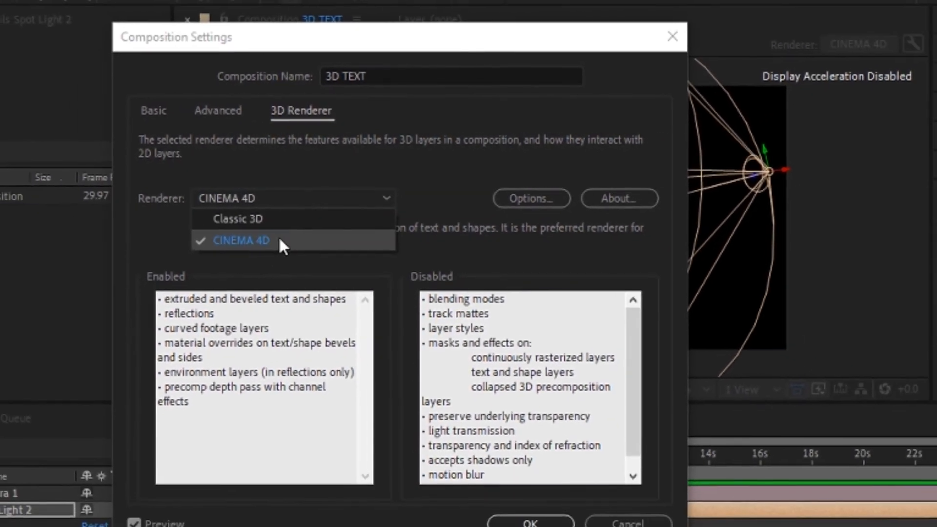
click(254, 254)
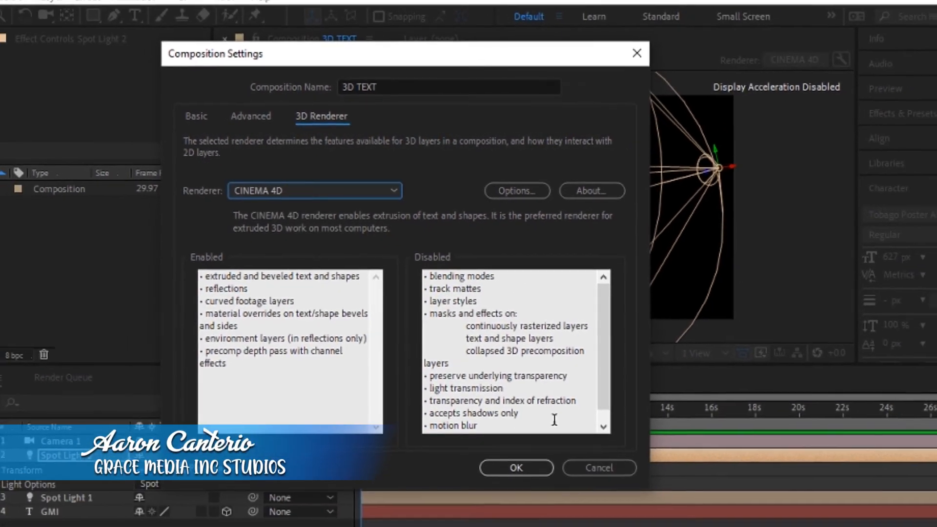
click(516, 468)
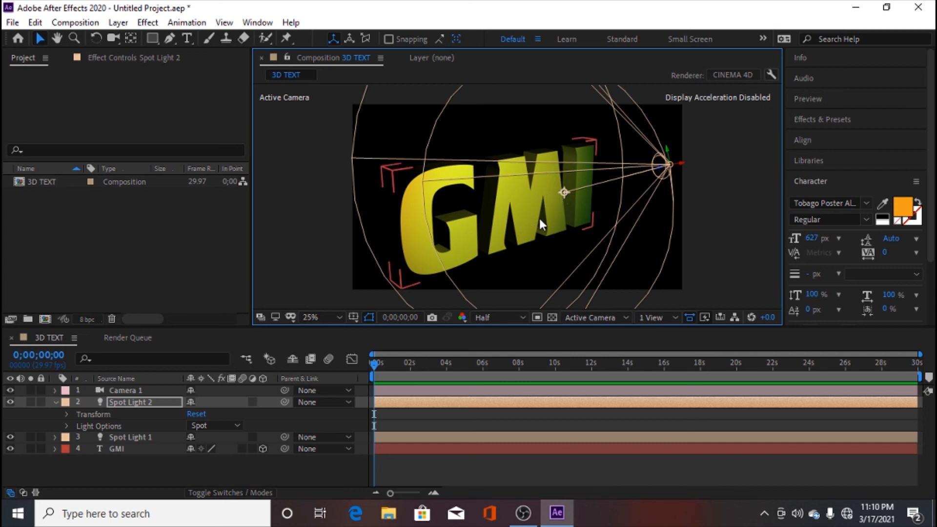
- Duplicate the Spot Light 2 layer to add a third spot light and collapse the original's properties
key(ctrl+d)
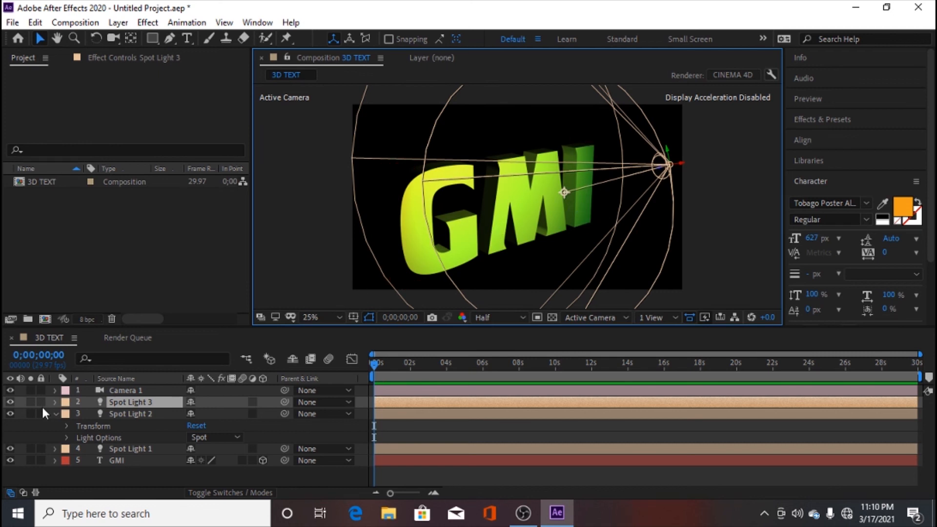
click(54, 414)
- Move Spot Light 1 beyond the G side of the text and aim its point of interest at the upper part of the G
click(142, 423)
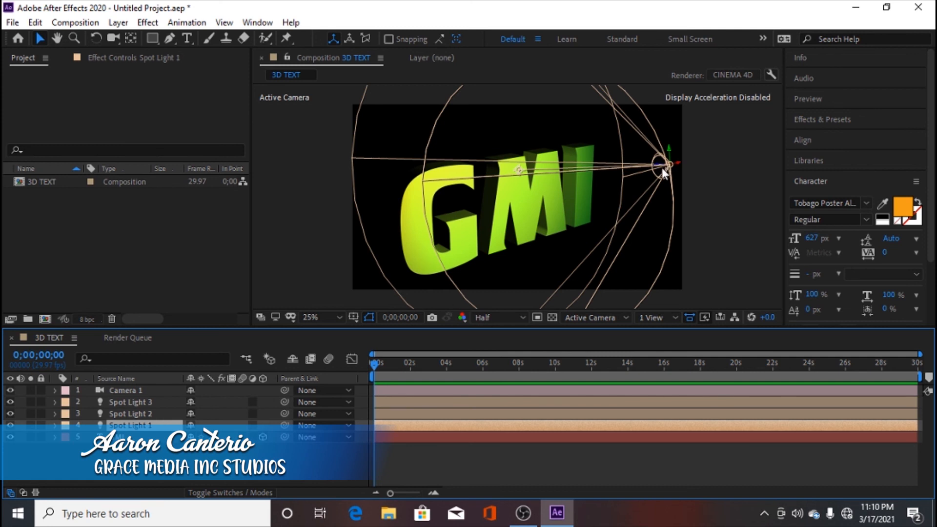
drag(666, 171, 469, 137)
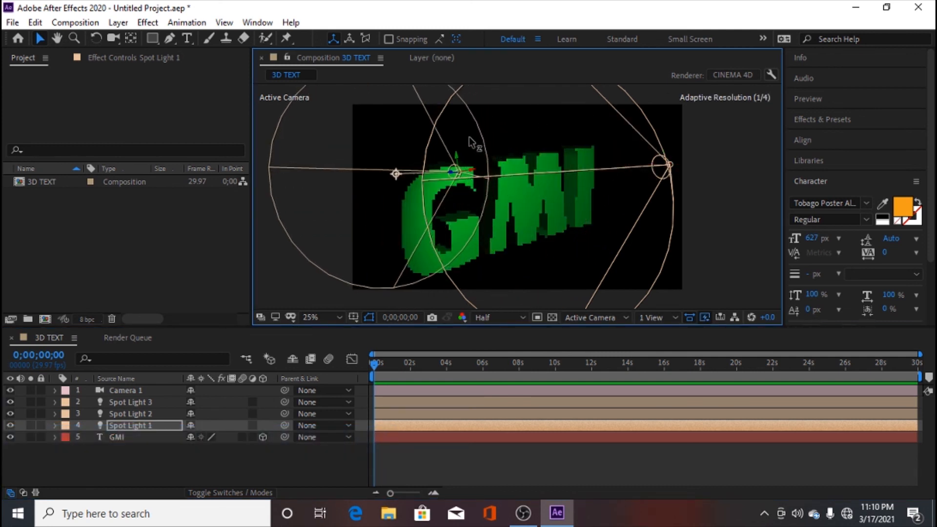
drag(493, 92, 627, 66)
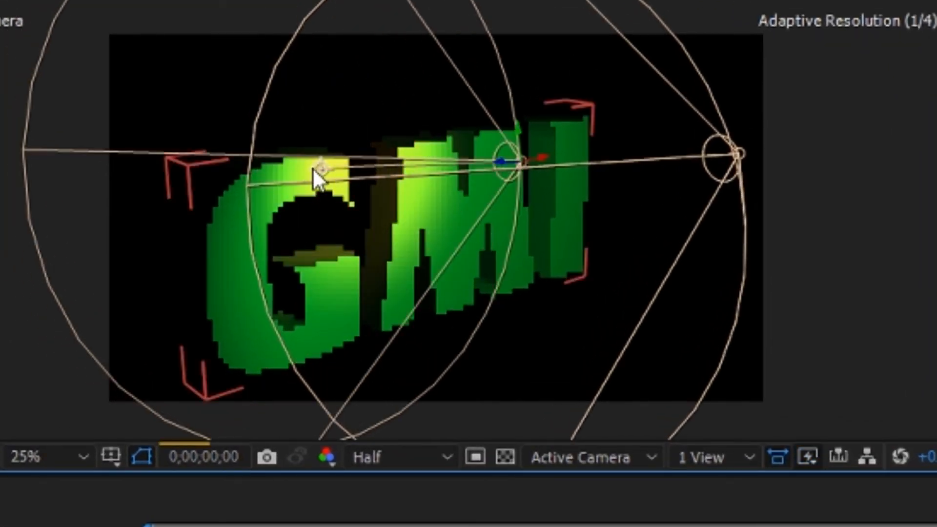
drag(317, 168, 531, 305)
drag(520, 160, 279, 164)
drag(550, 152, 165, 63)
drag(85, 263, 335, 200)
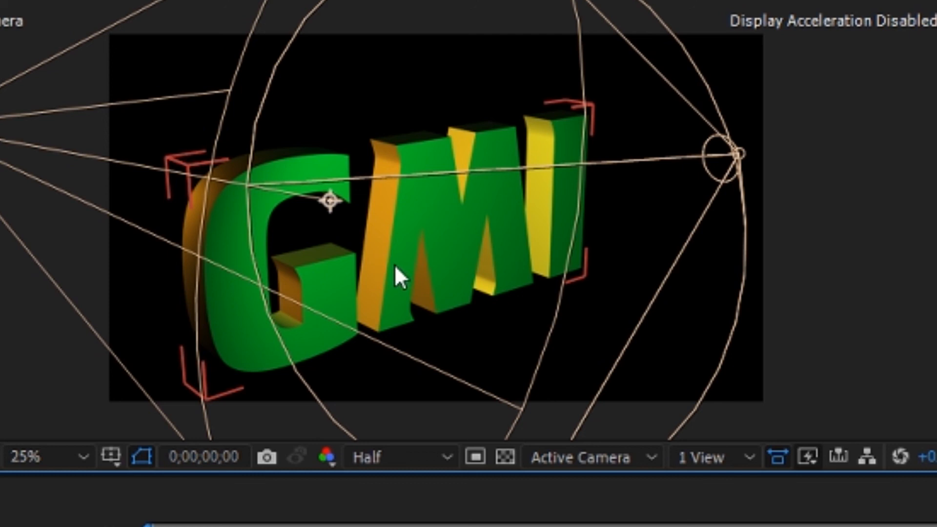
- Deselect the spot light and select the GMI text in the composition view
click(371, 88)
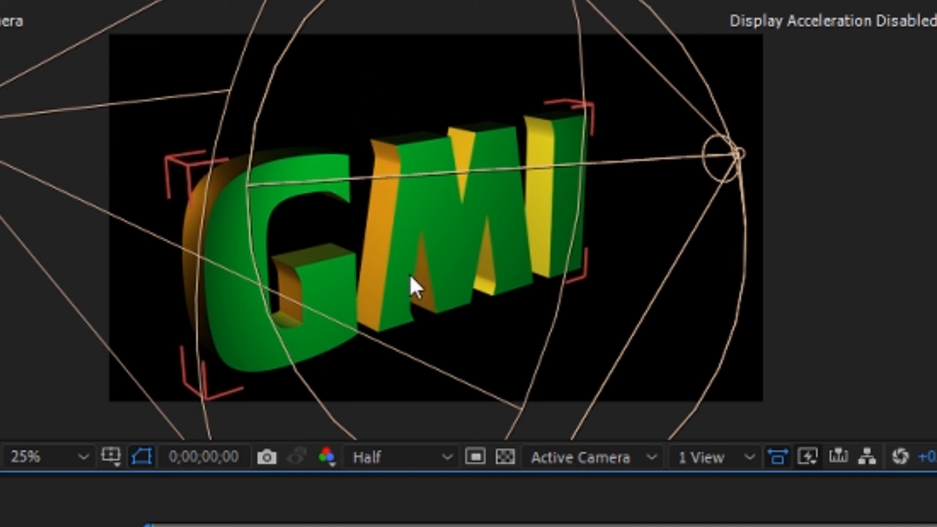
click(437, 272)
click(240, 261)
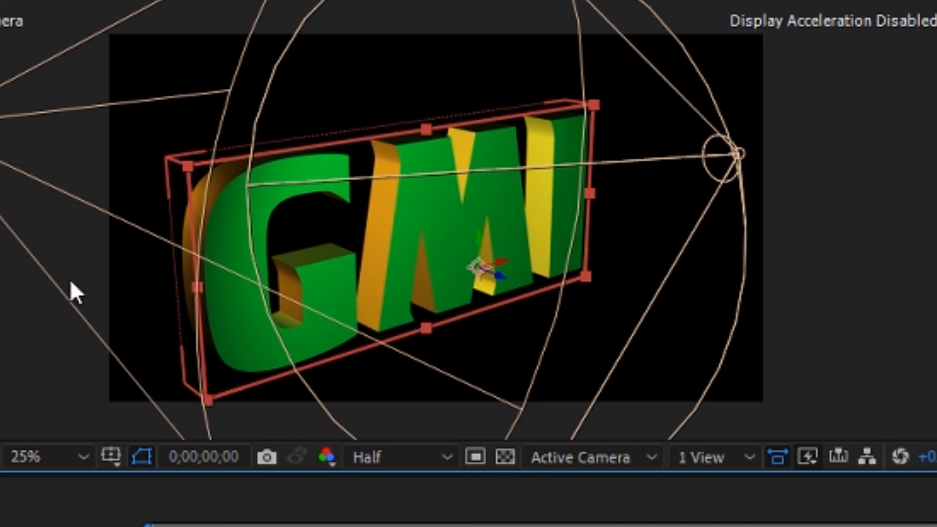